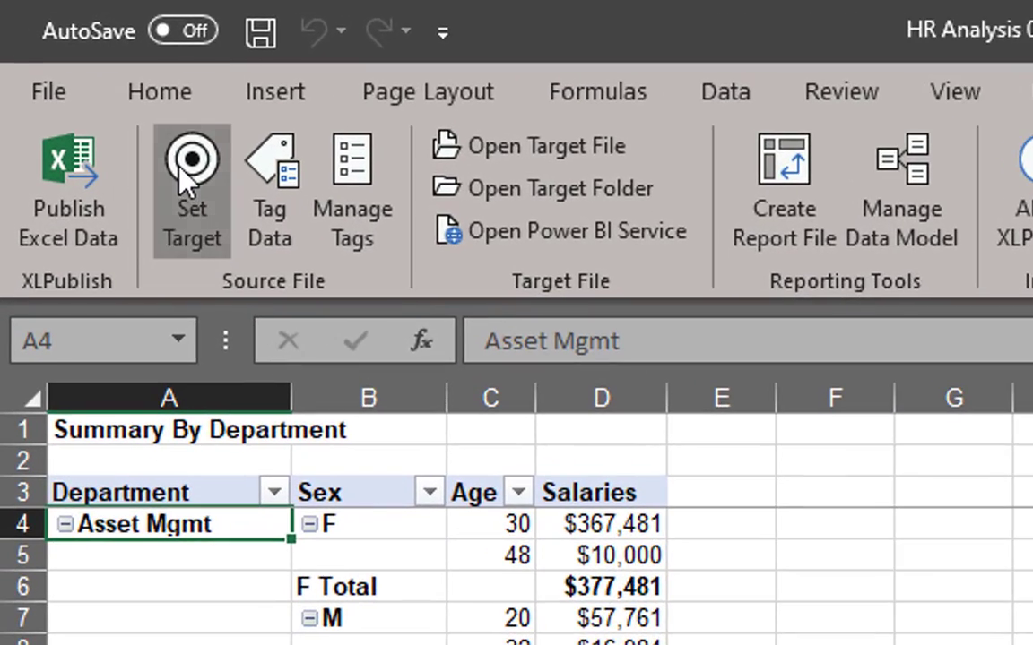
Review the target name, folder and PBI workspace in the Set Target Location settings, and browse the target folder choices
click(182, 168)
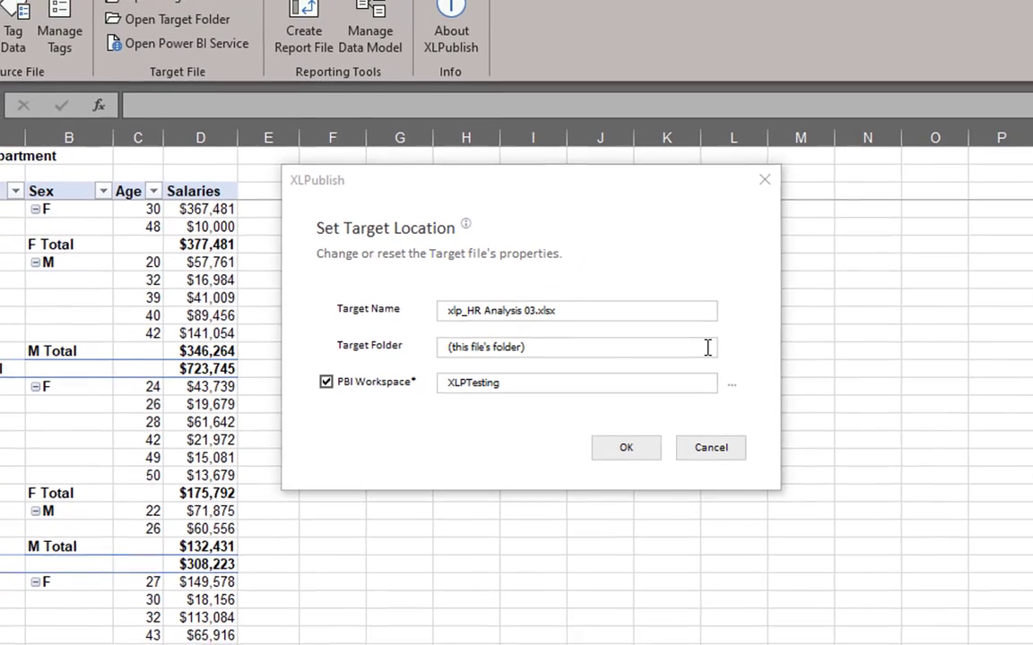
click(708, 348)
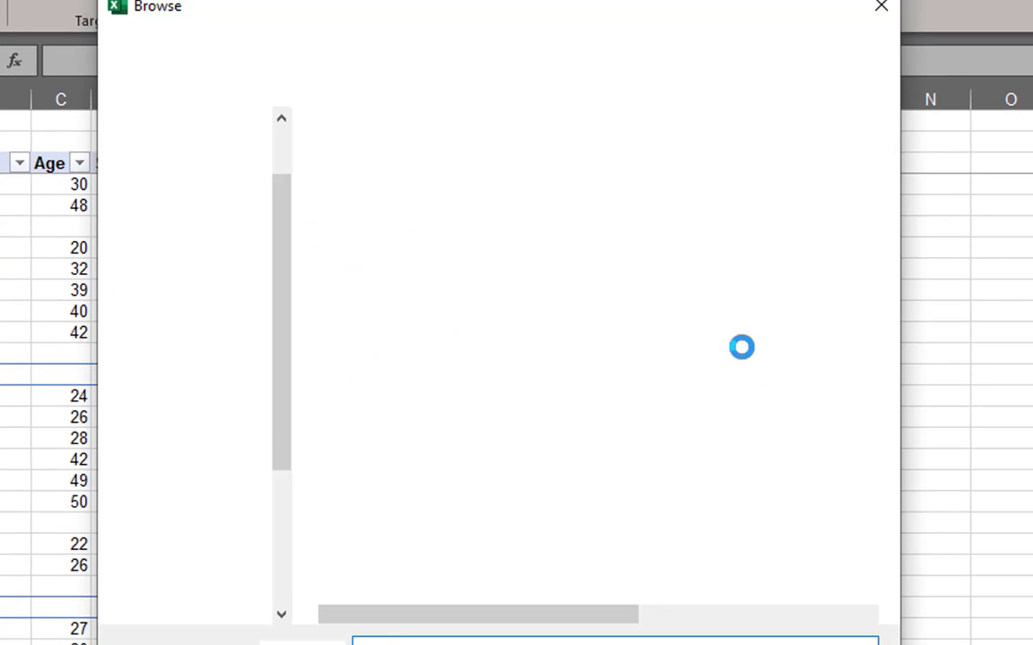
scroll(282, 358, up, 15)
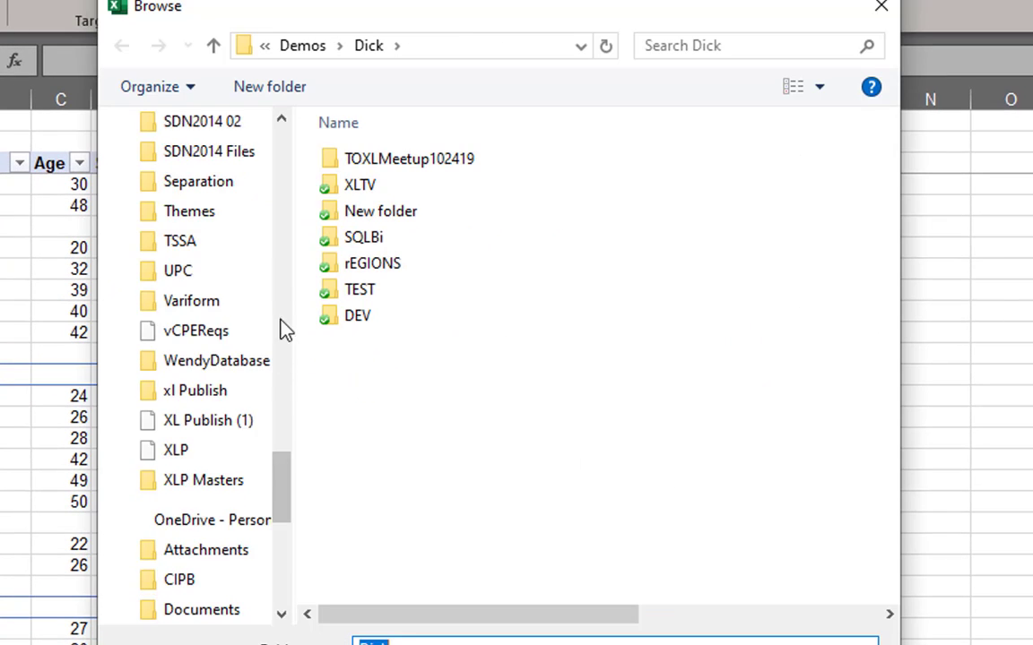
click(581, 46)
click(581, 47)
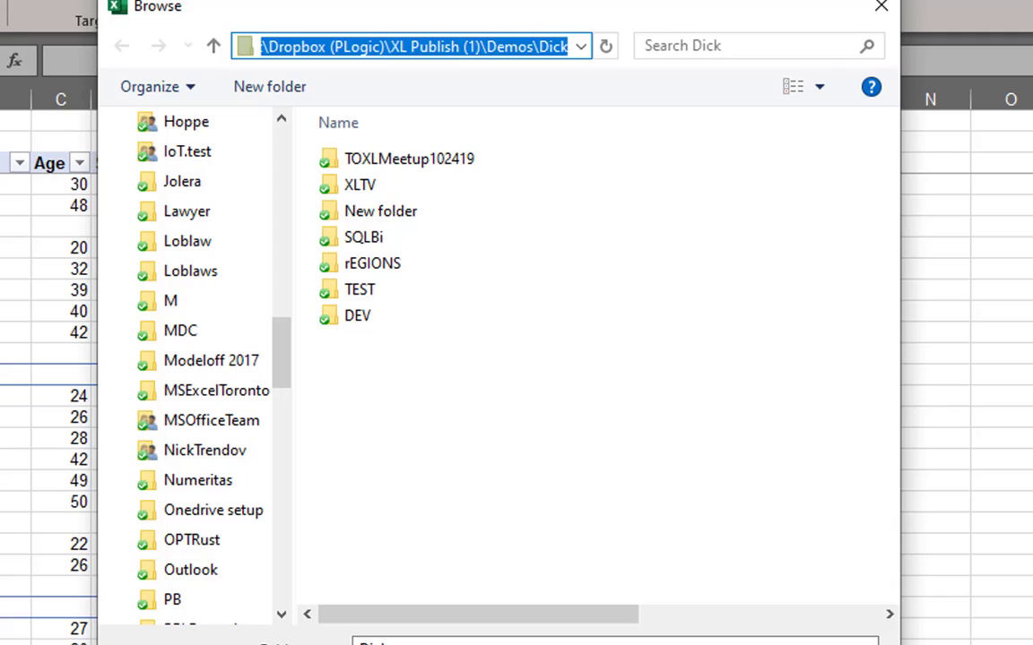
key(Escape)
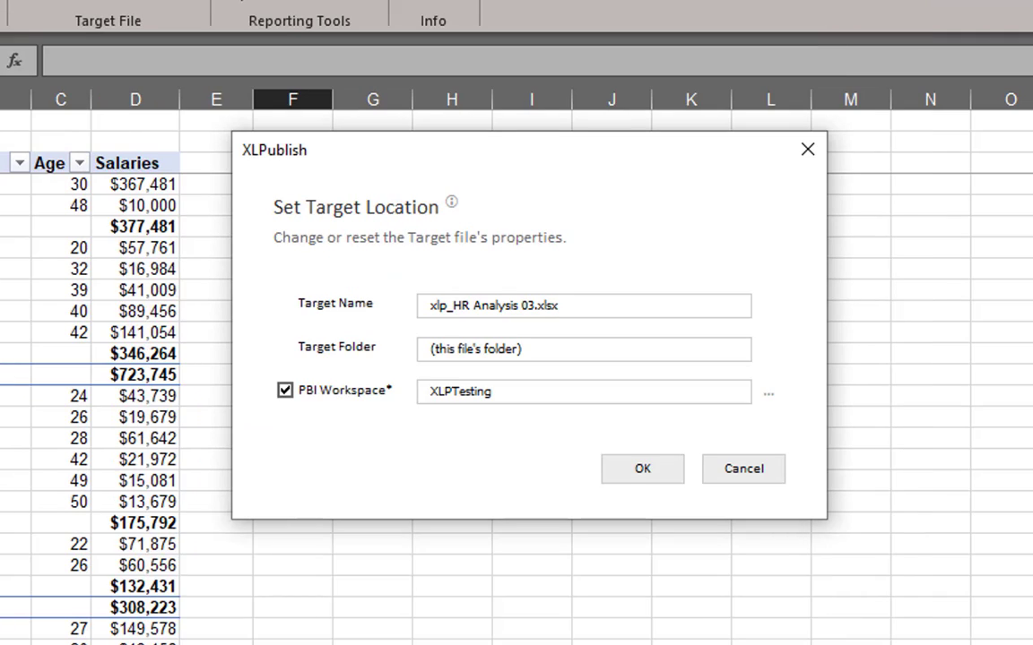
click(725, 478)
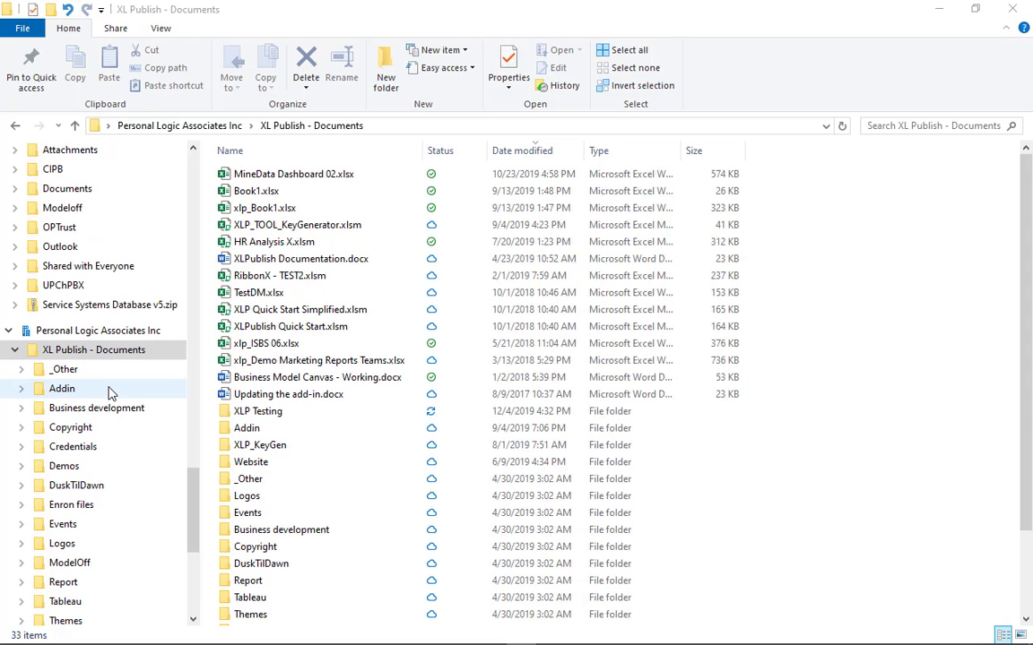
In File Explorer, view the synced XL Publish - Documents folder online
click(60, 351)
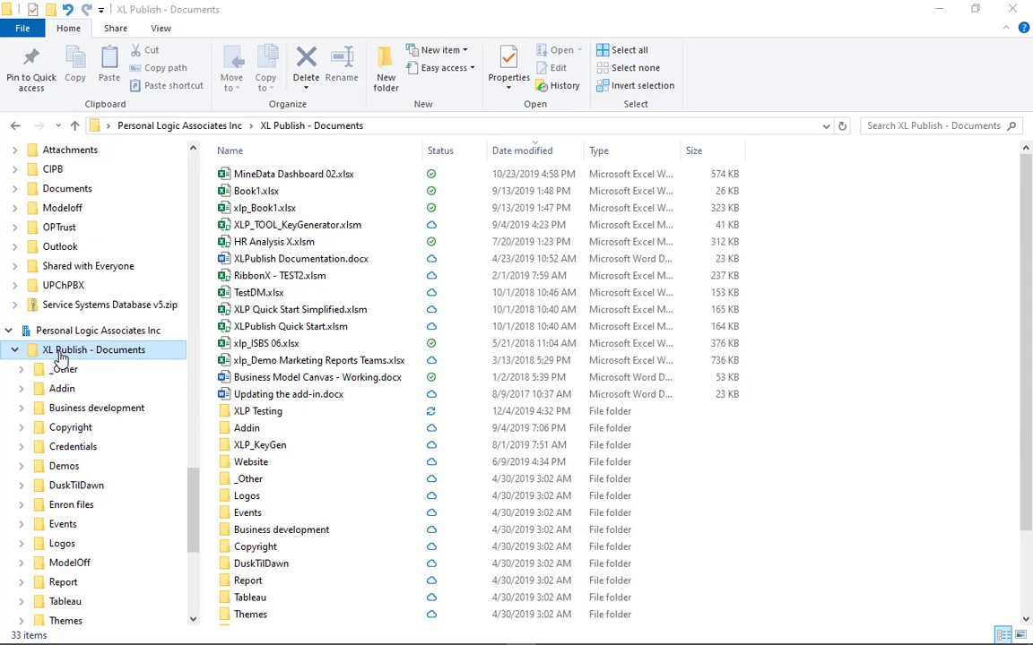
right_click(59, 353)
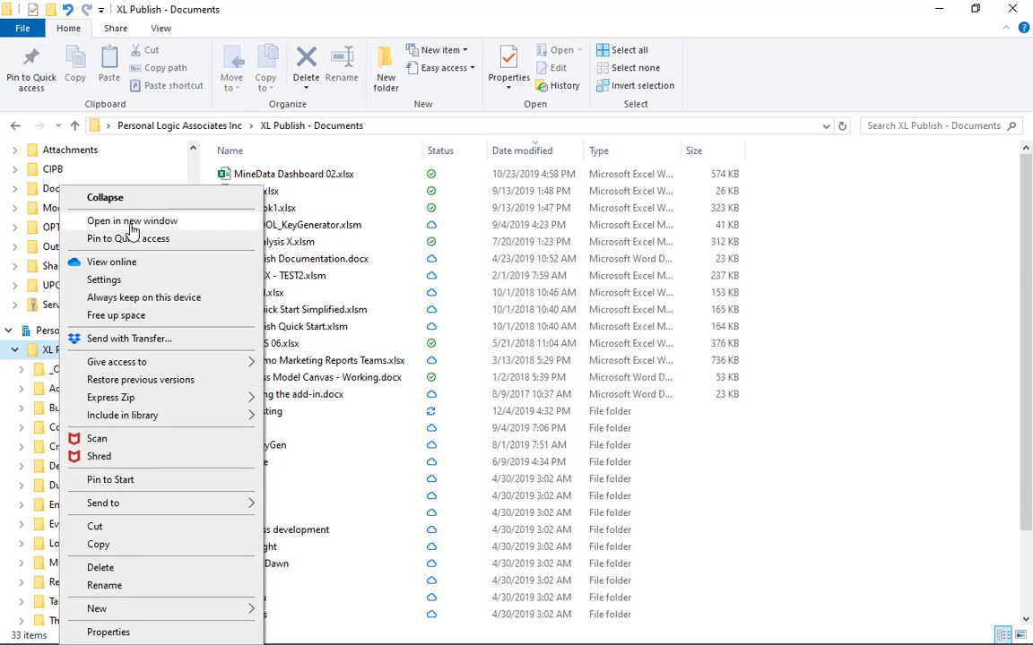
click(89, 263)
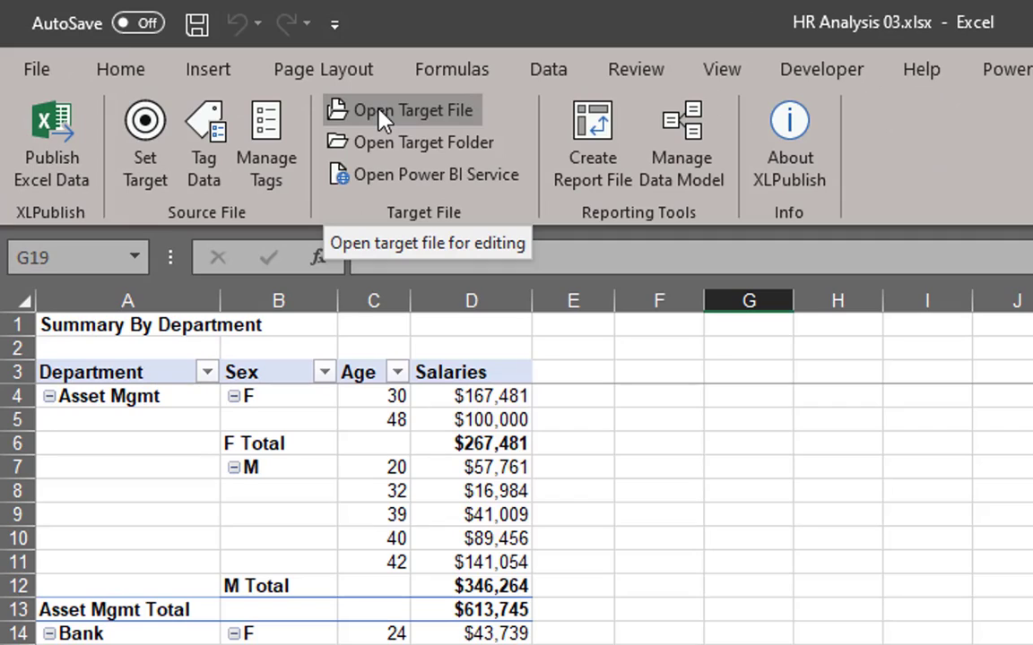
Open the XLPublish target file in Excel and bring xlp_HR Analysis 02 Start.xlsx to the front
click(377, 113)
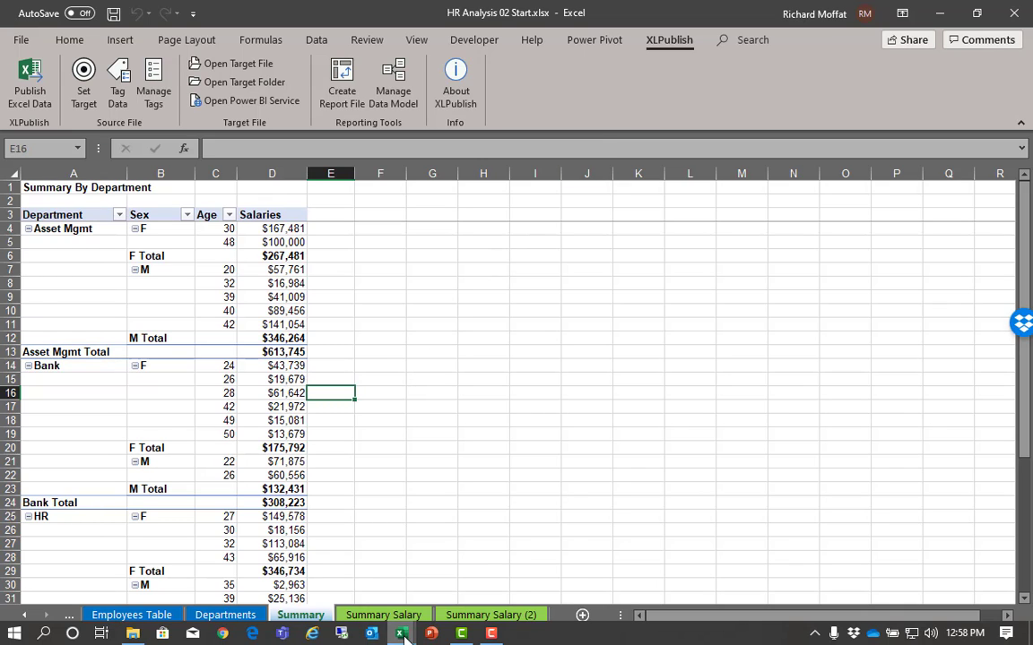
mouse_move(401, 631)
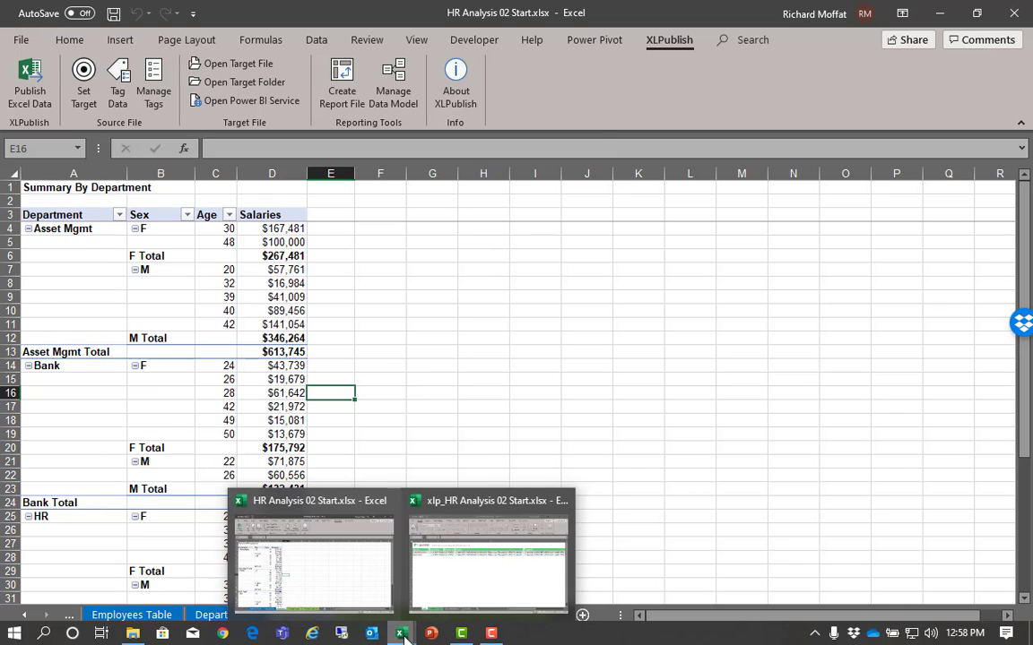
click(284, 313)
click(180, 301)
click(109, 294)
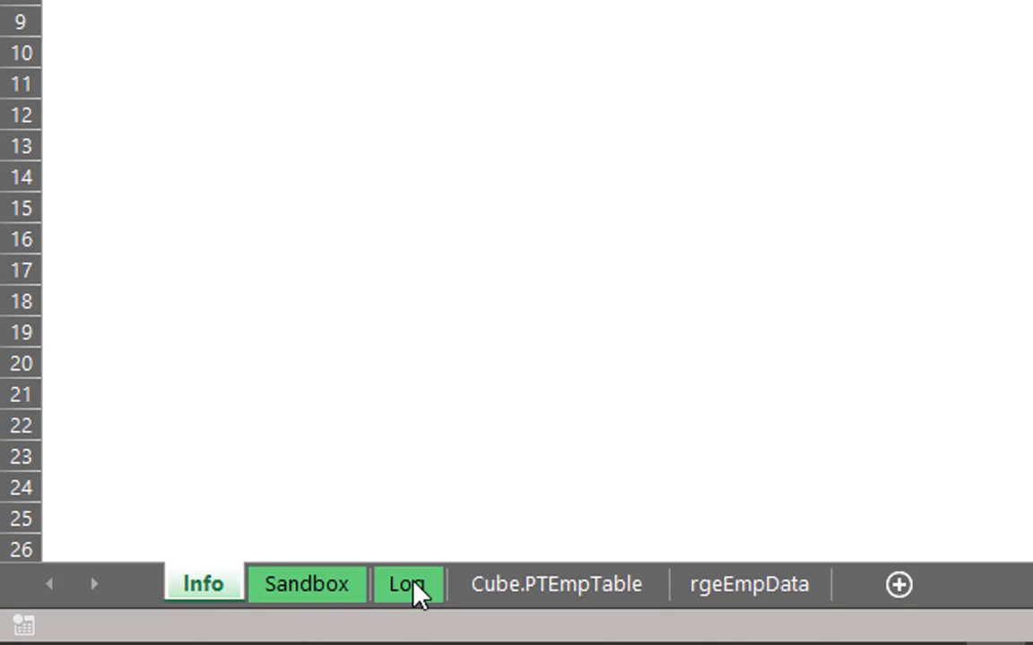
Look at the Sandbox and Log sheets of the target workbook and return to the Info sheet
click(306, 603)
click(426, 603)
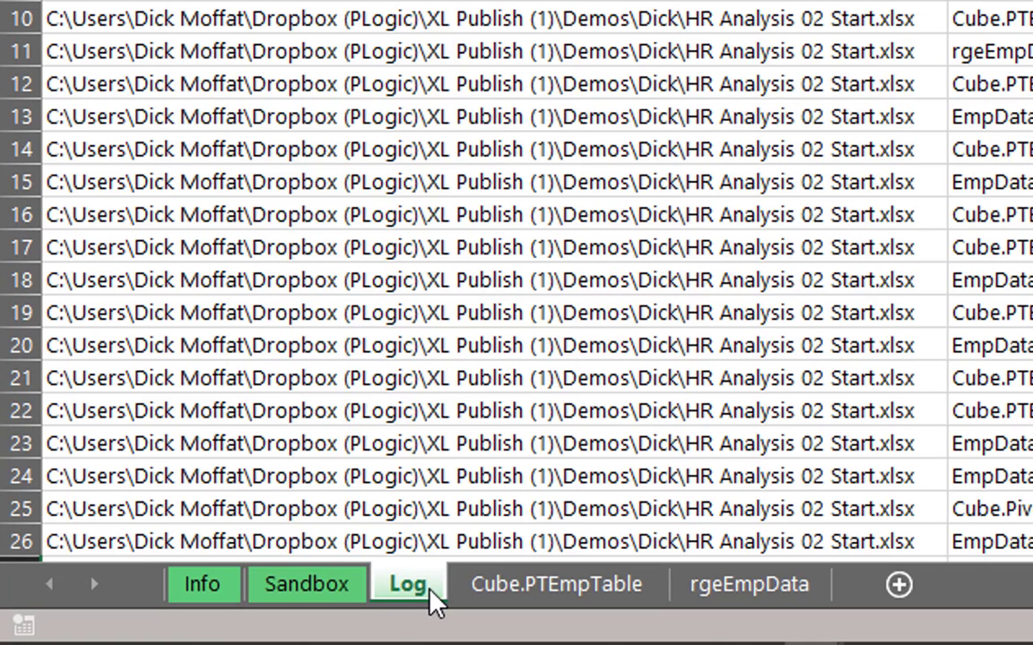
click(223, 596)
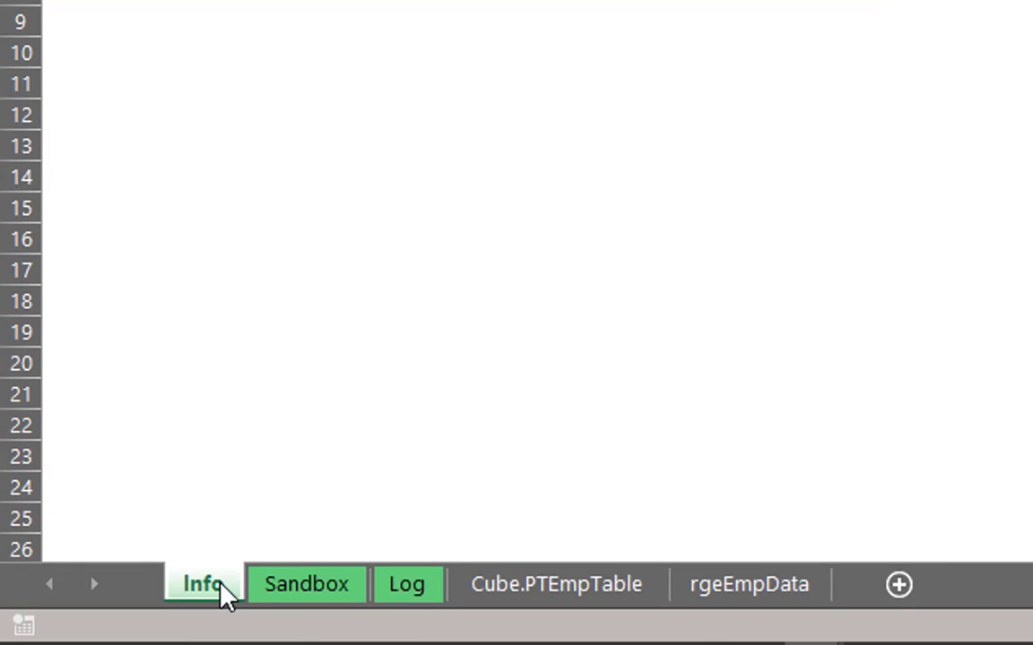
Examine the published data on the Cube.PTEmpTable and rgeEmpData sheets and return to the Info sheet
click(602, 595)
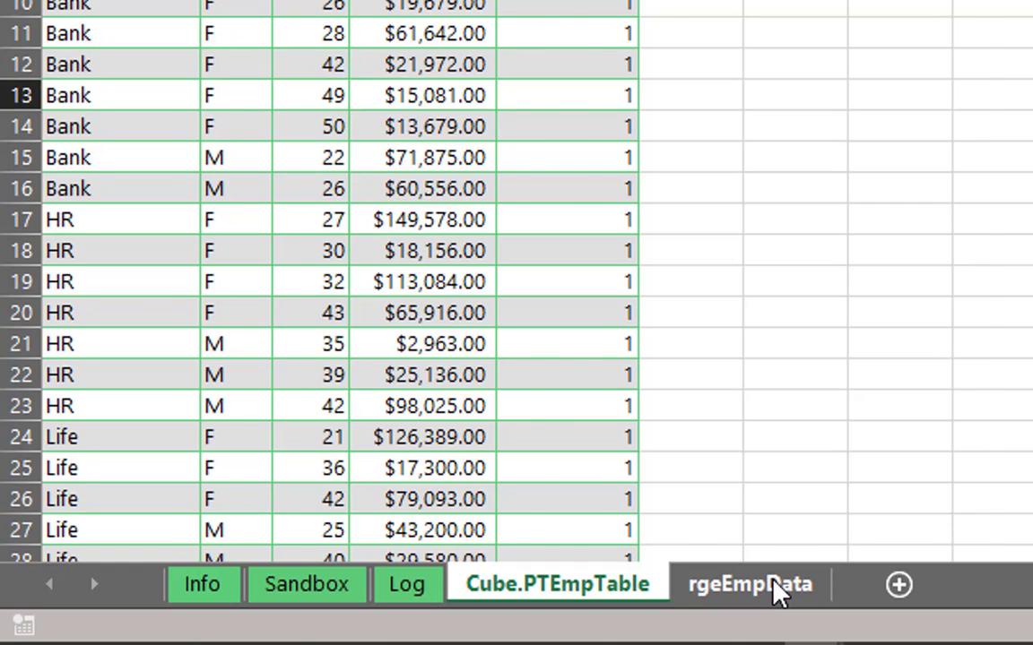
click(798, 591)
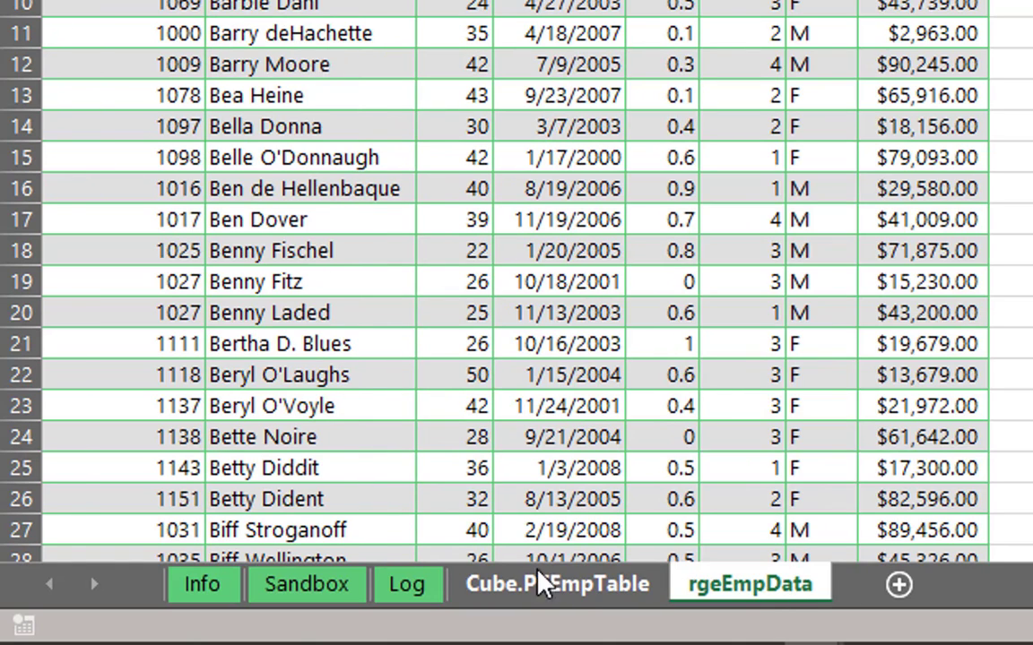
click(549, 595)
click(706, 595)
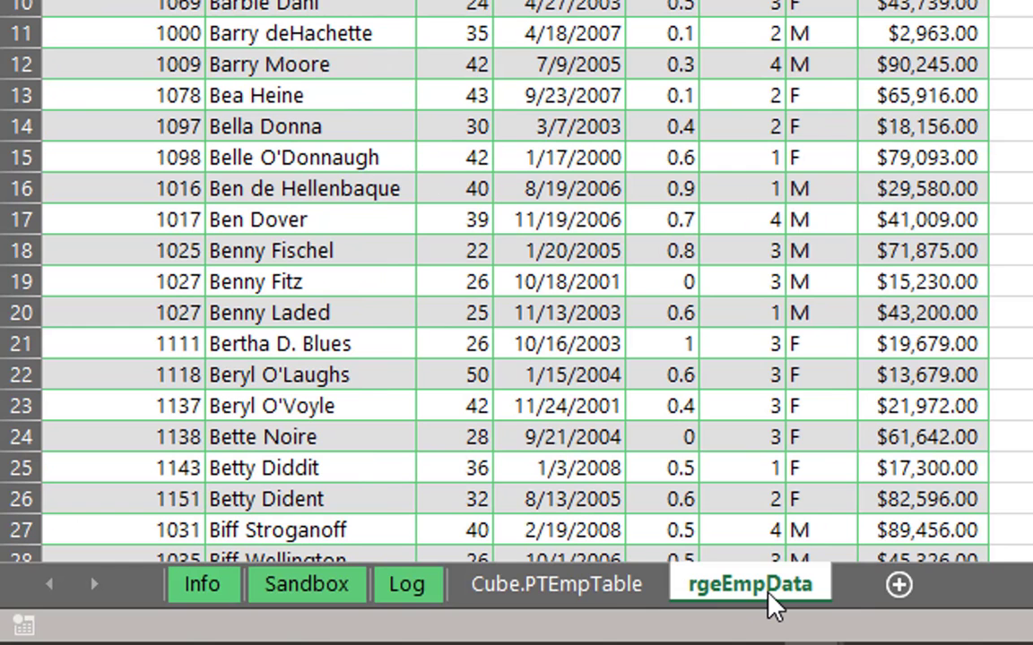
click(593, 599)
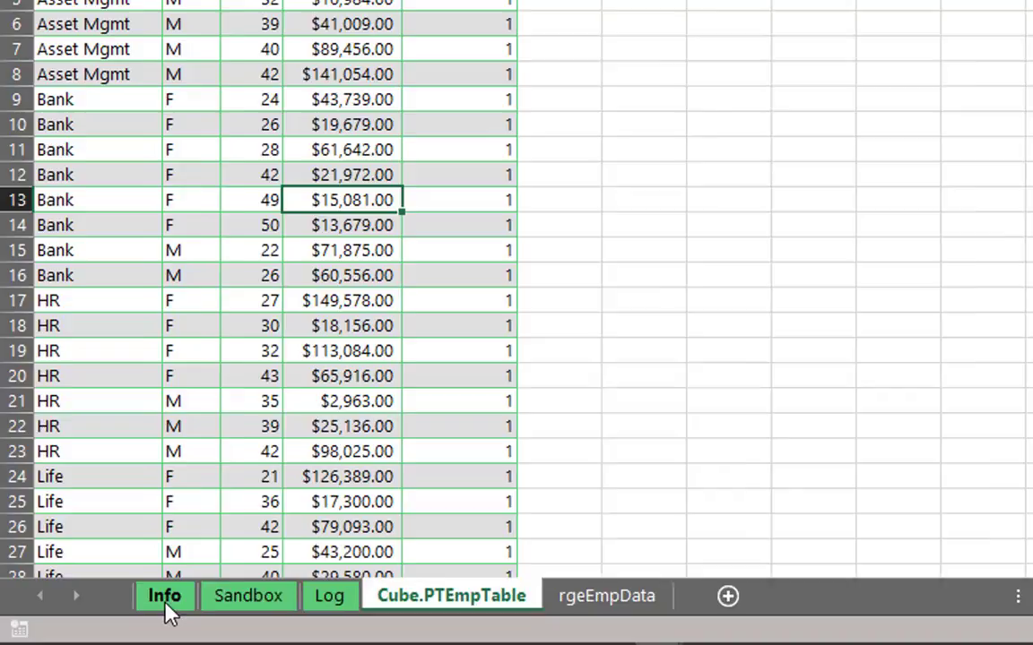
click(203, 587)
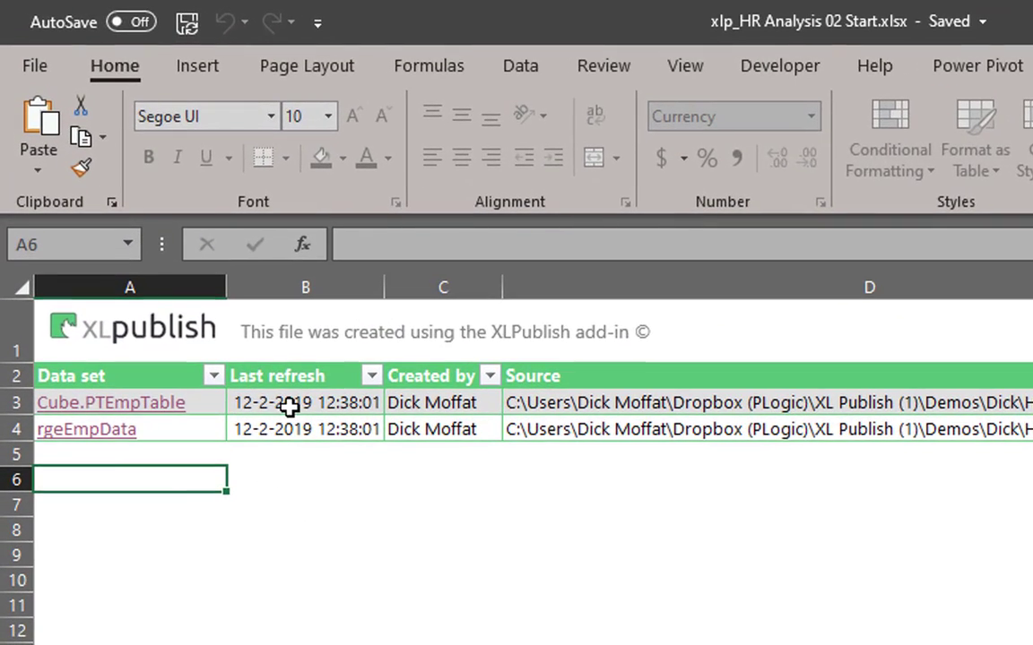
Examine the data set, last refresh, creator, source and target file details of the published data sets on the Info sheet
click(289, 405)
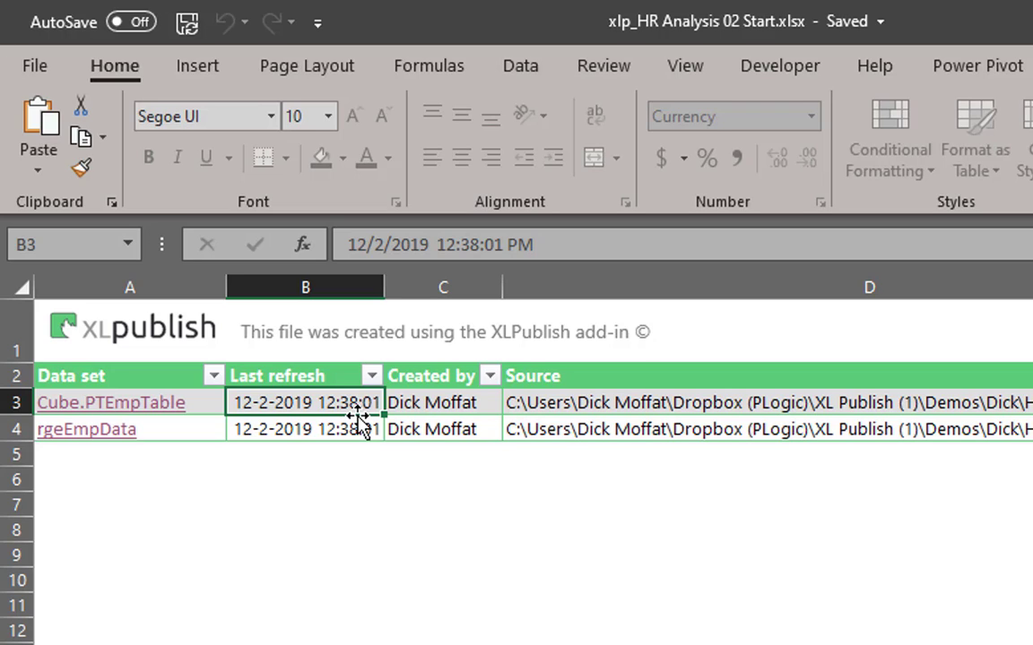
key(Left)
key(Down)
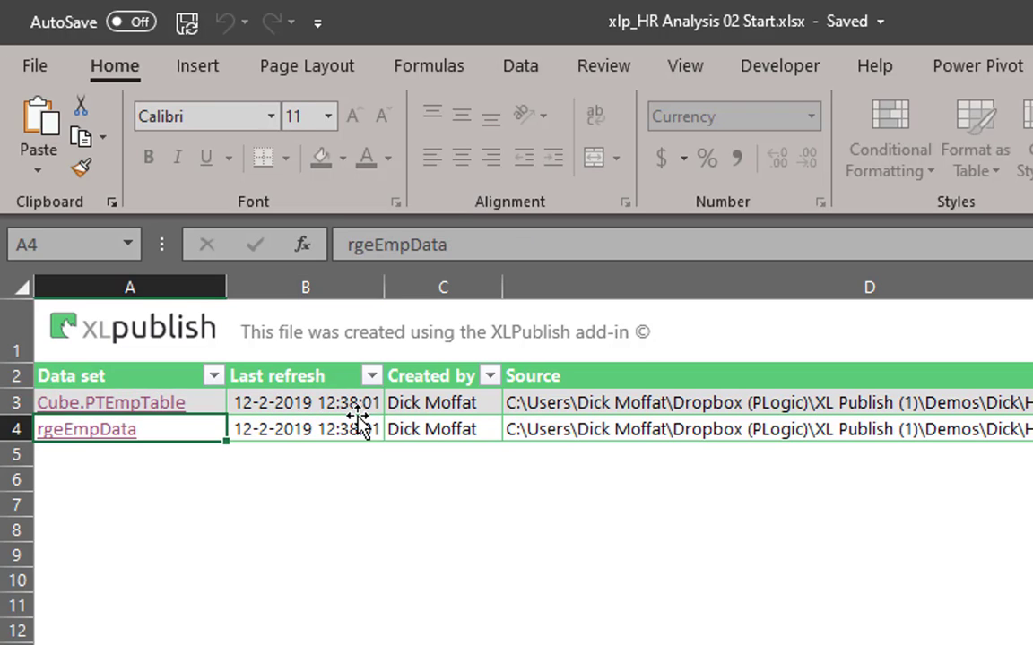
key(Up)
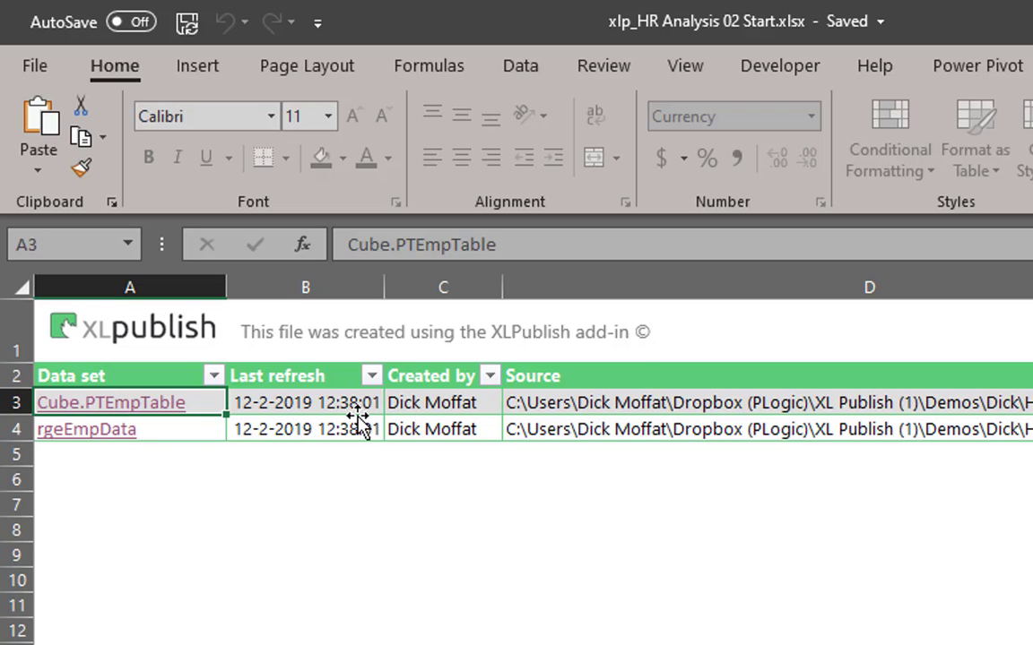
key(Right)
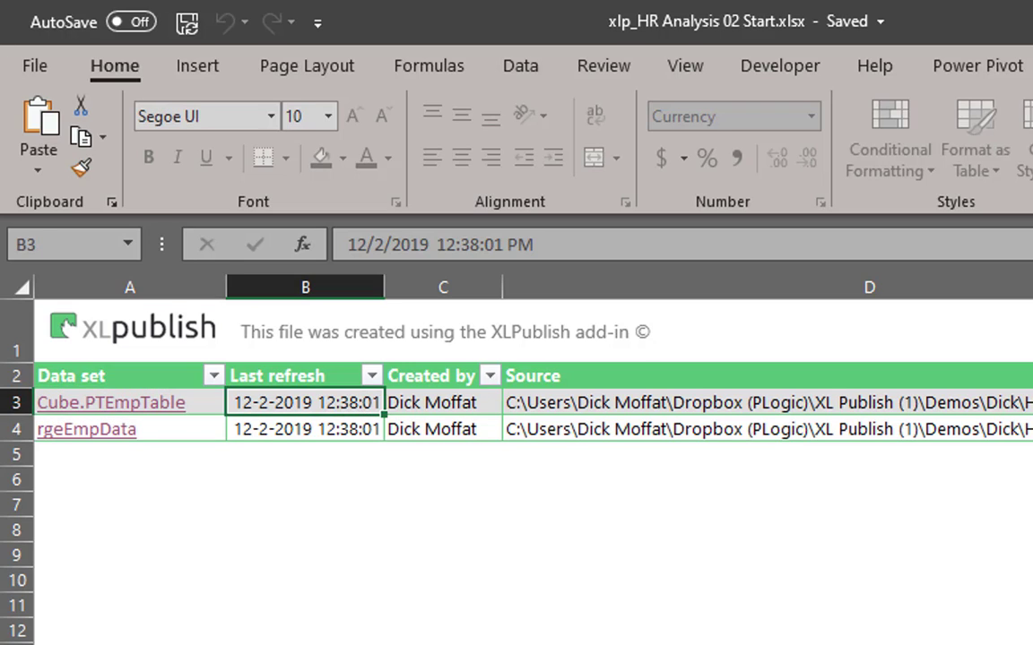
key(Right)
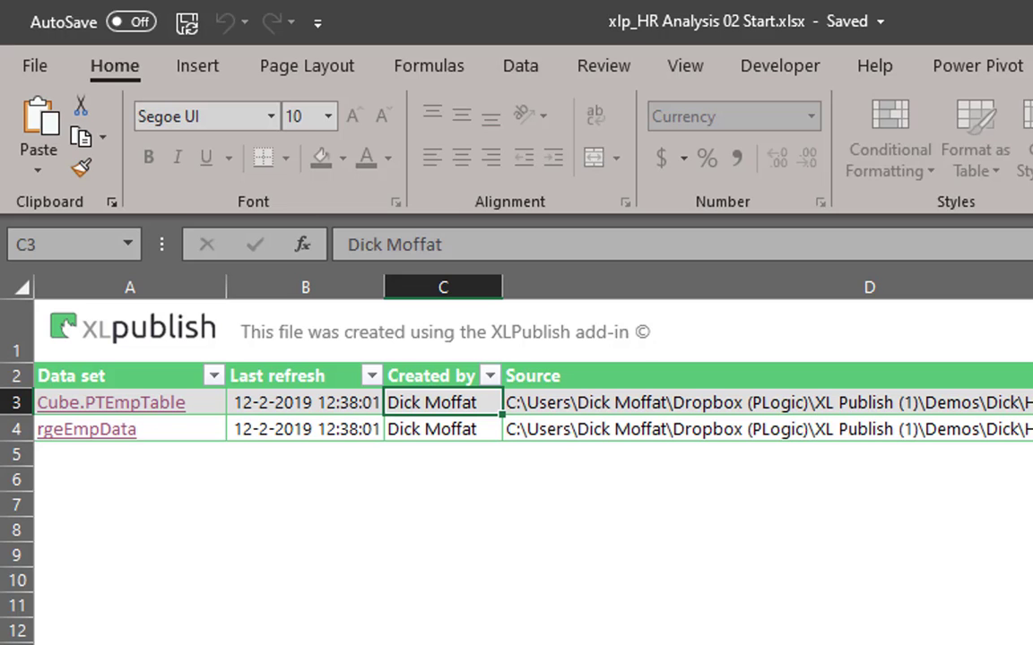
key(Right)
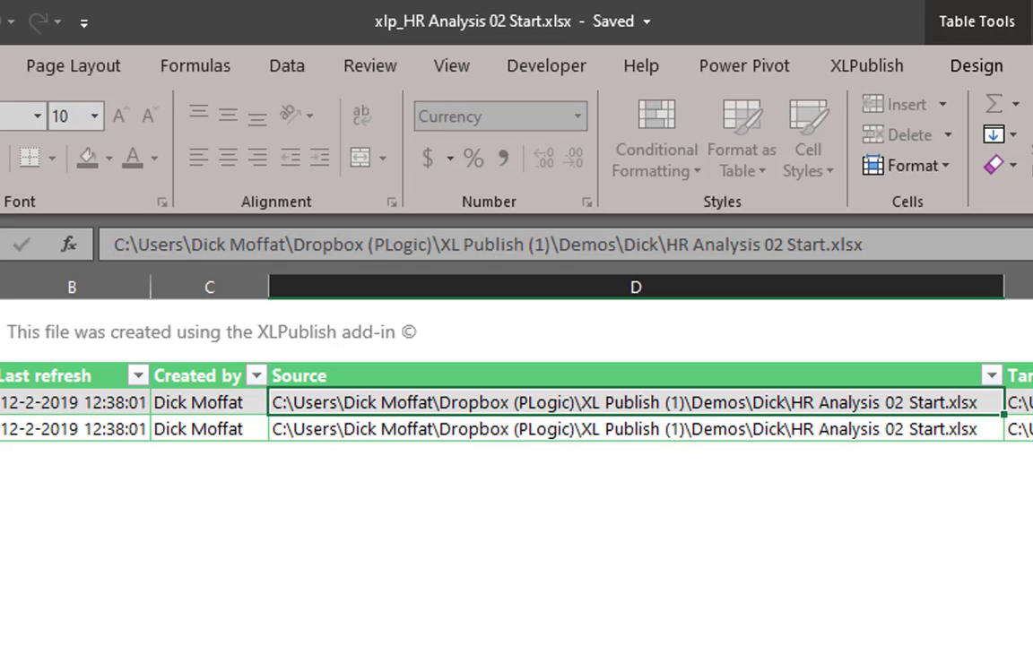
key(Right)
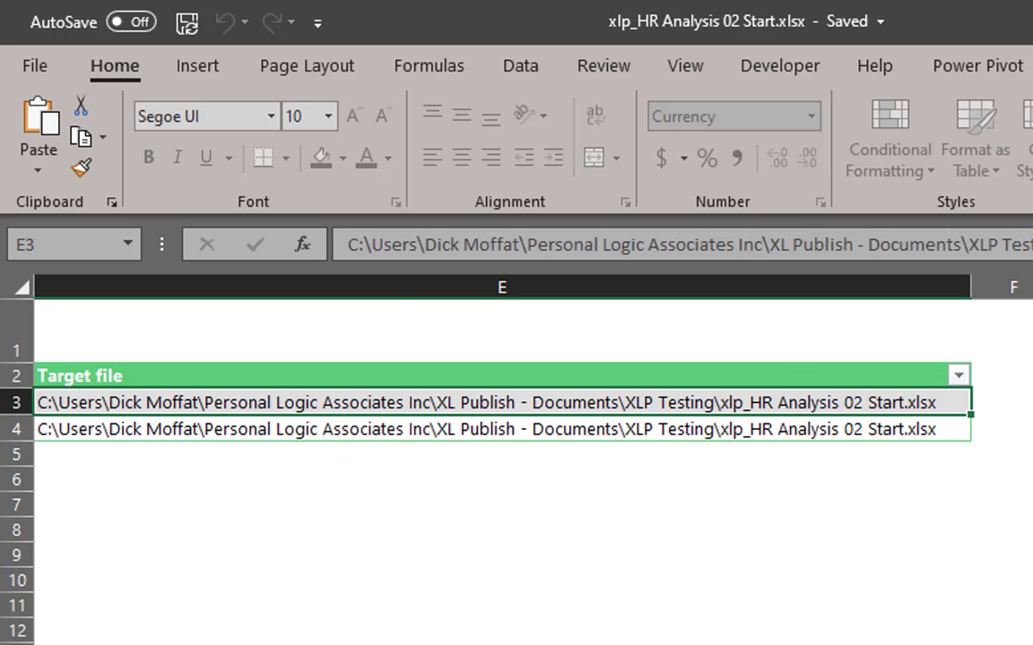
key(Left)
key(Left)
key(Left)
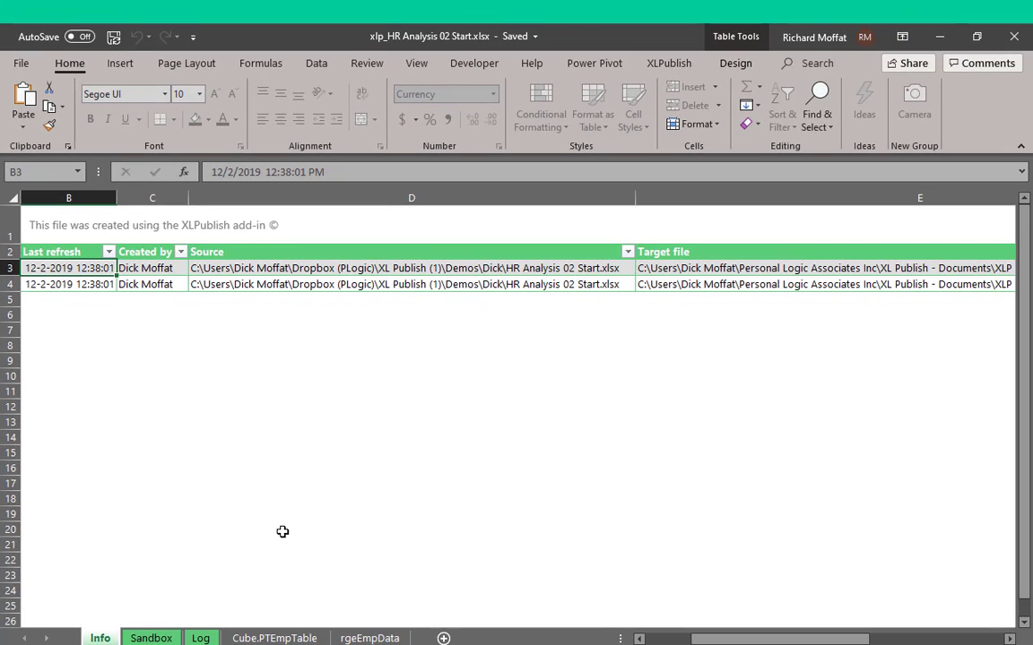
key(Left)
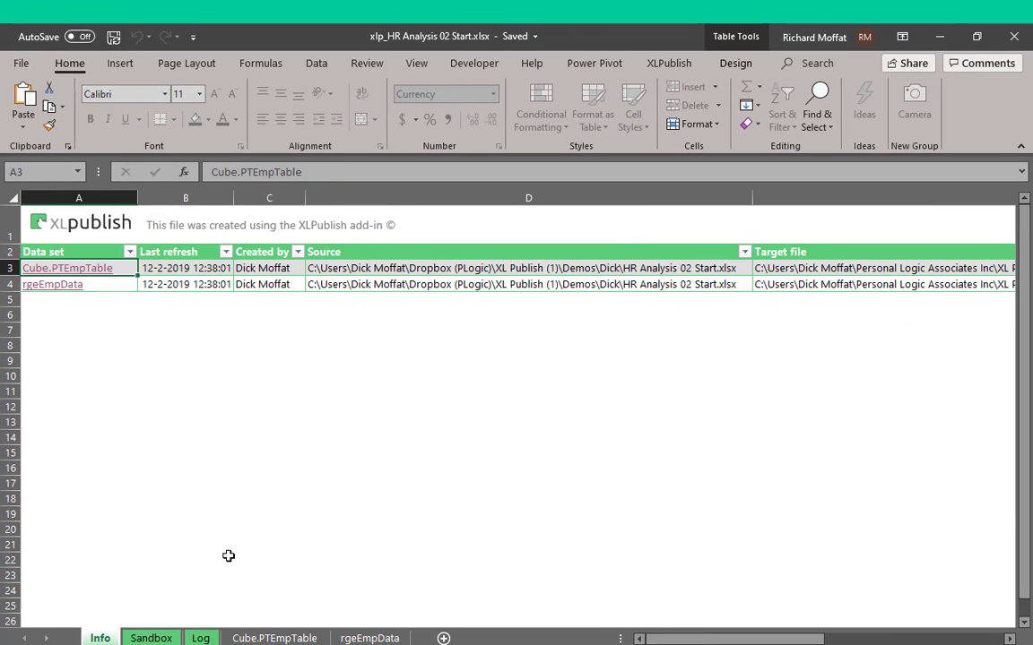
key(Right)
key(Right)
key(Right)
key(Left)
key(Left)
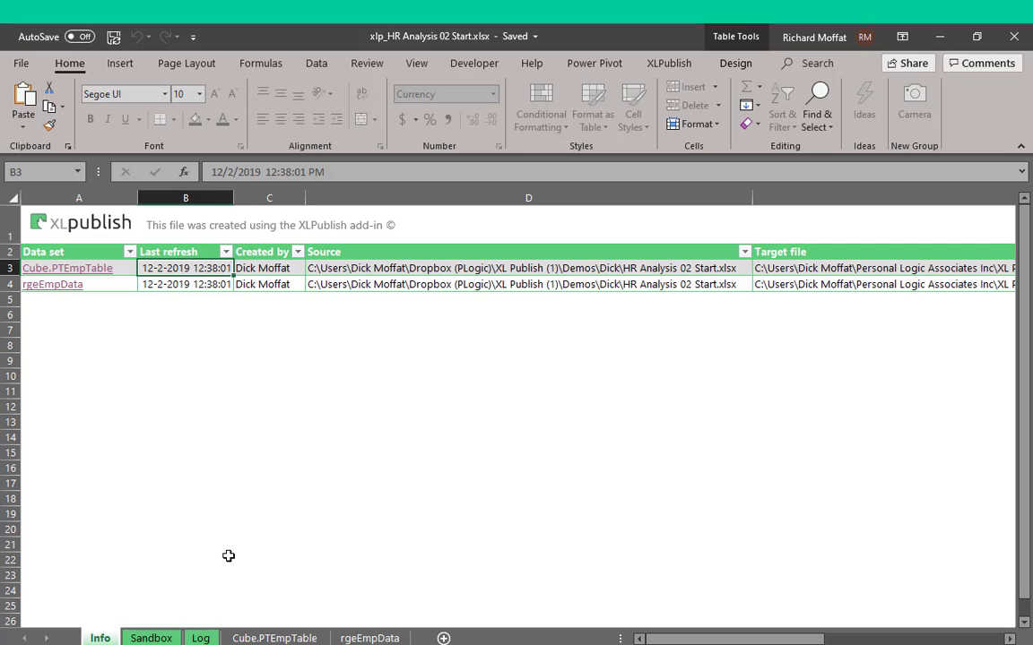
key(Left)
On the Sandbox sheet, view the fields available to the empty PivotTable and return to cell A1
click(150, 638)
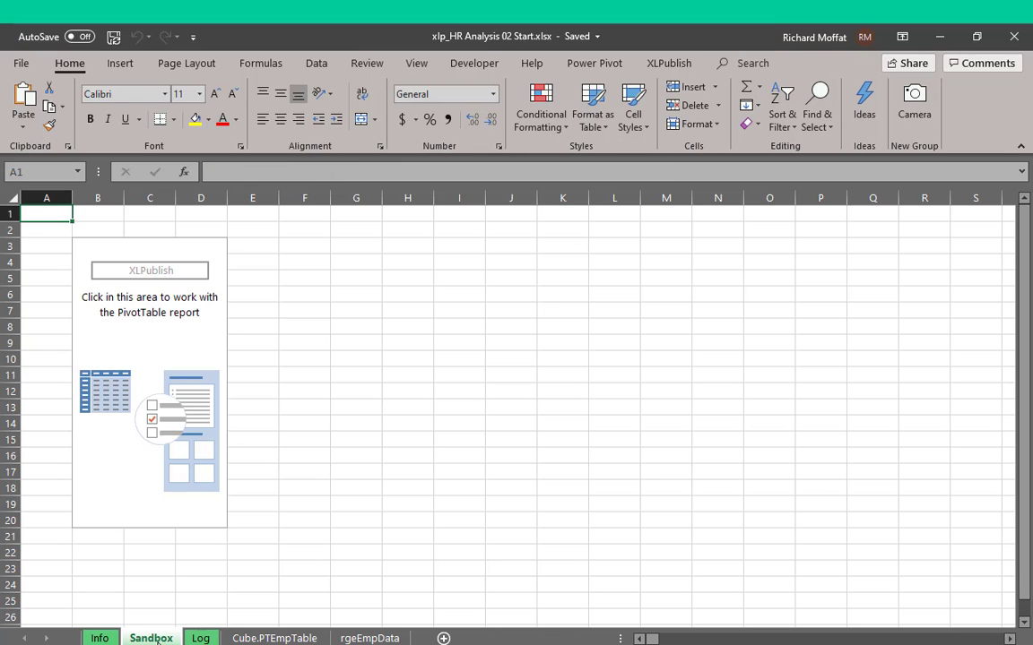
click(87, 248)
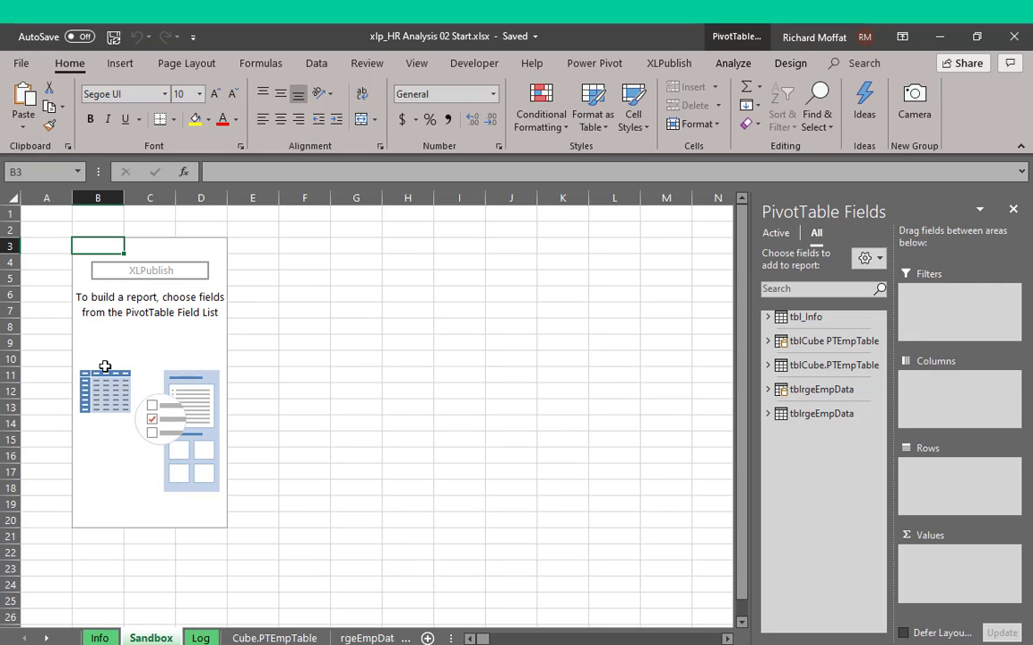
click(41, 225)
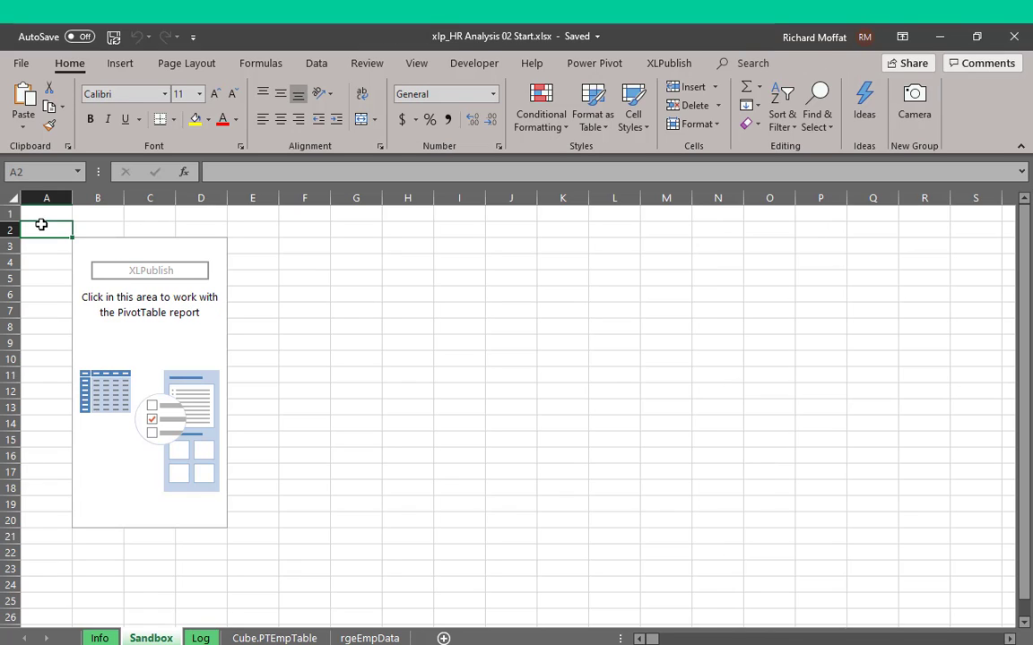
click(38, 213)
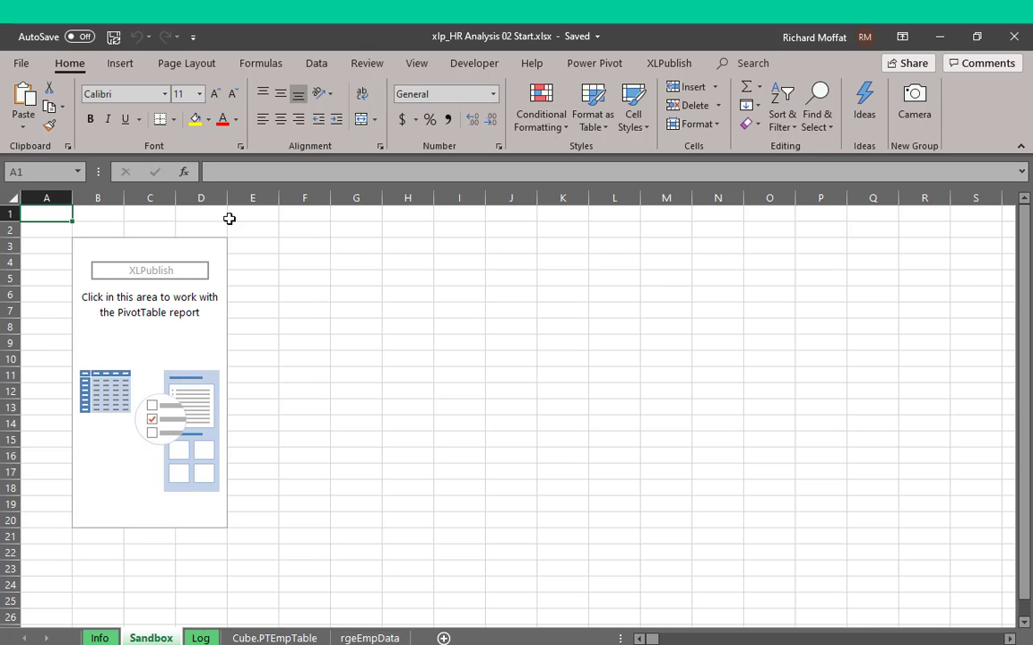
Examine the publishing history on the Log sheet, checking source file, dataset, update time, user and success for each entry
click(201, 638)
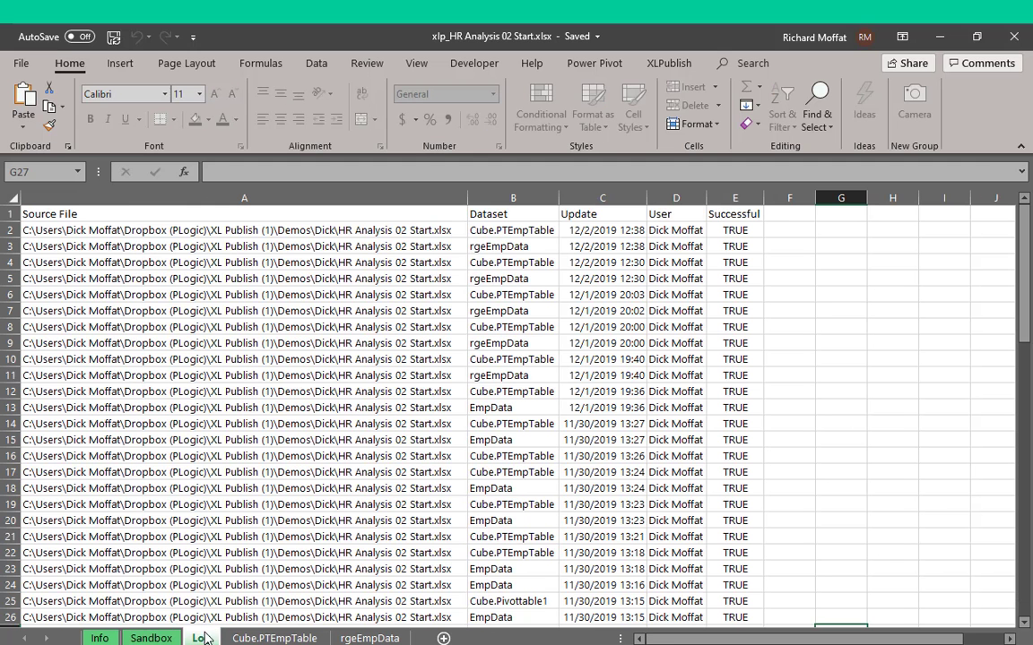
click(346, 368)
key(Down)
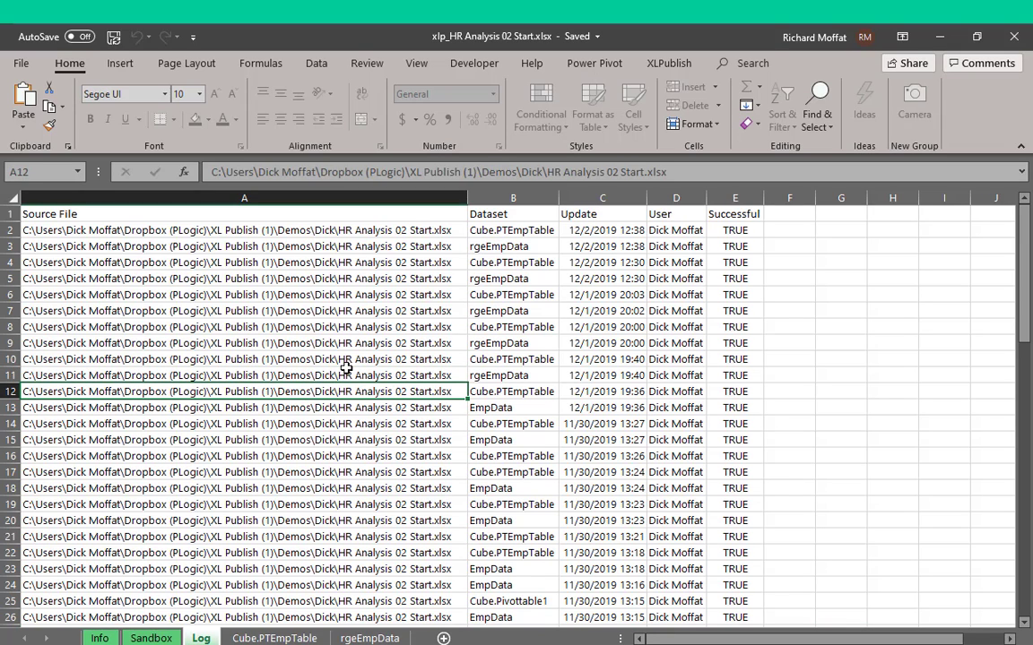
Jump to the oldest entry in the Log sheet's publishing history and return to the newest entries
key(ctrl+Down)
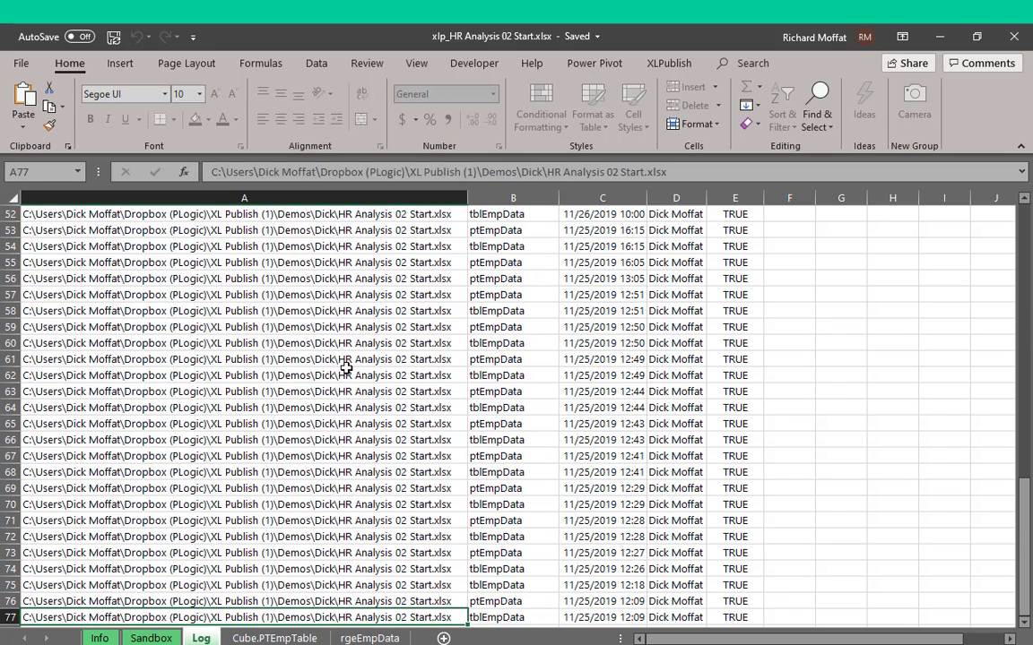
key(Down)
key(Up)
key(ctrl+Up)
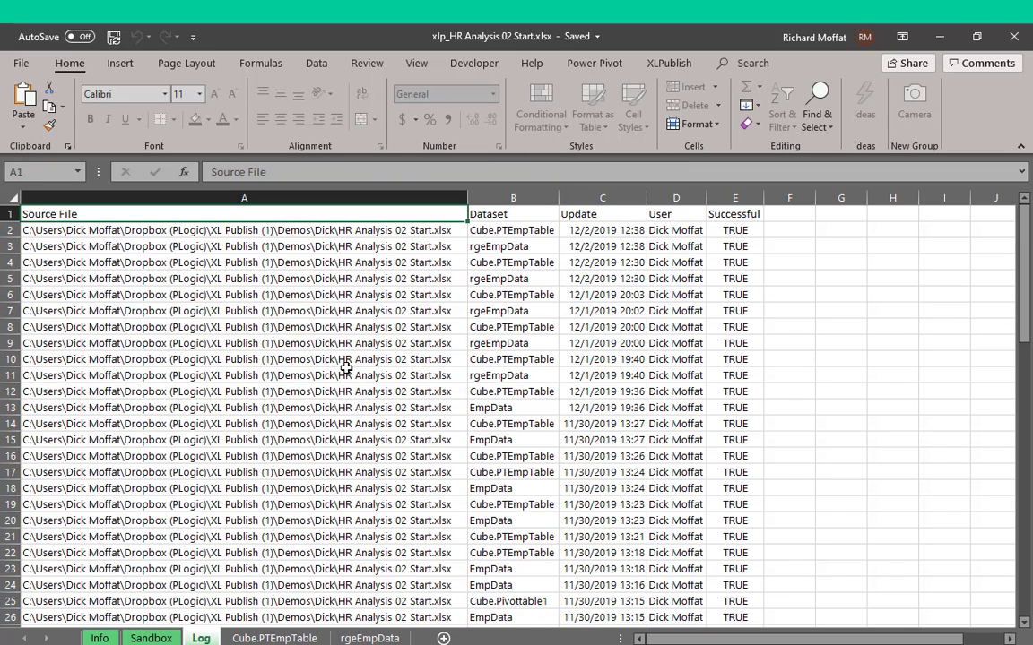
key(Down)
Examine the newest log entries' dataset, source file, update time, user and success fields, ending on cell A1
drag(492, 250, 491, 228)
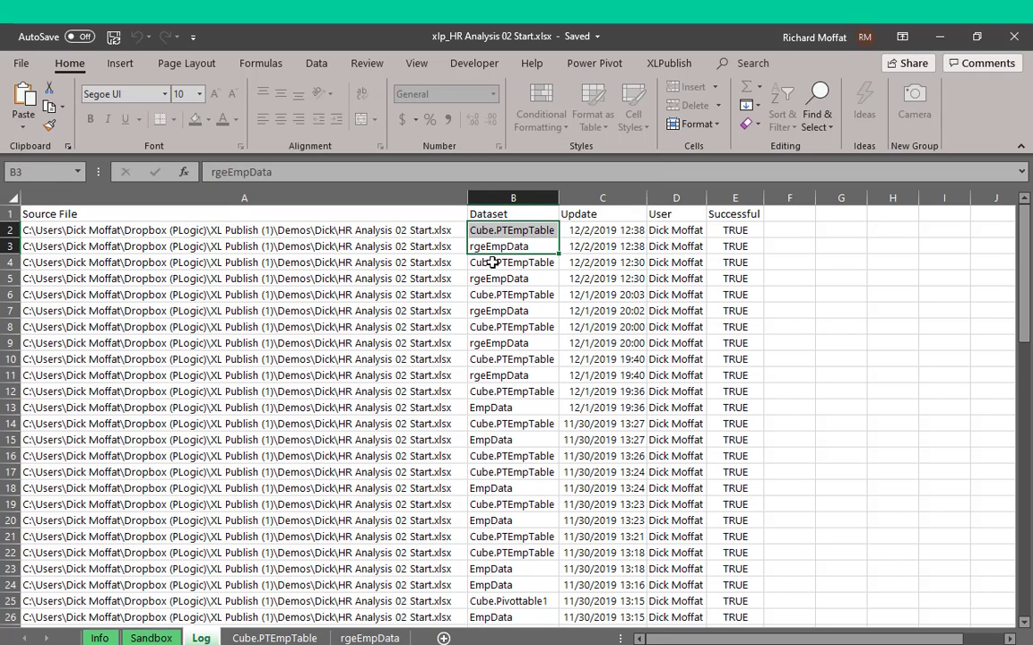
click(491, 260)
click(492, 231)
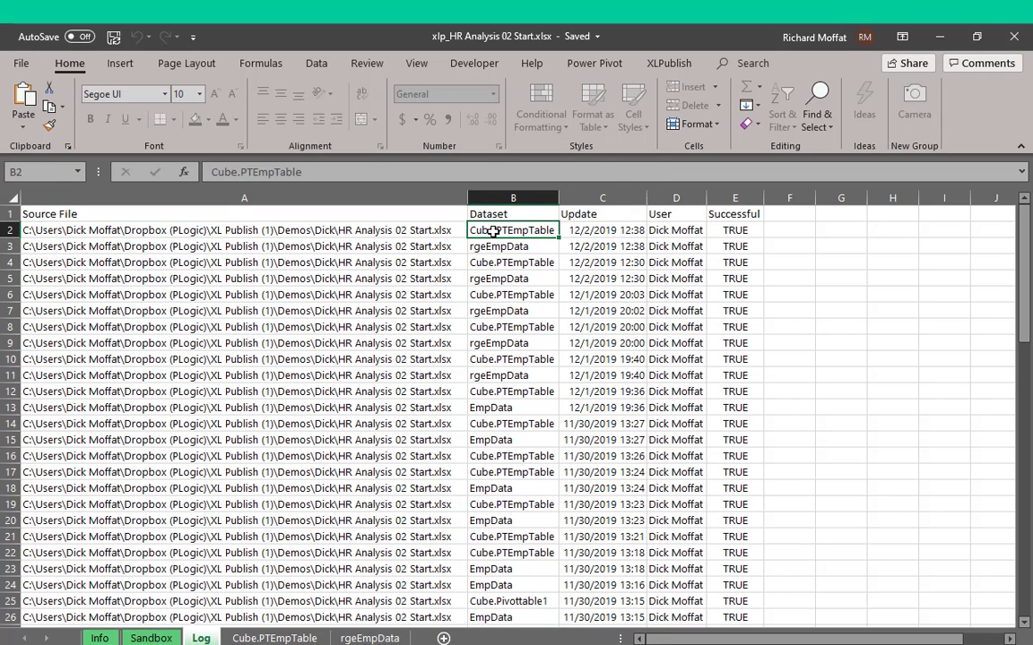
key(Left)
key(Right)
key(Right)
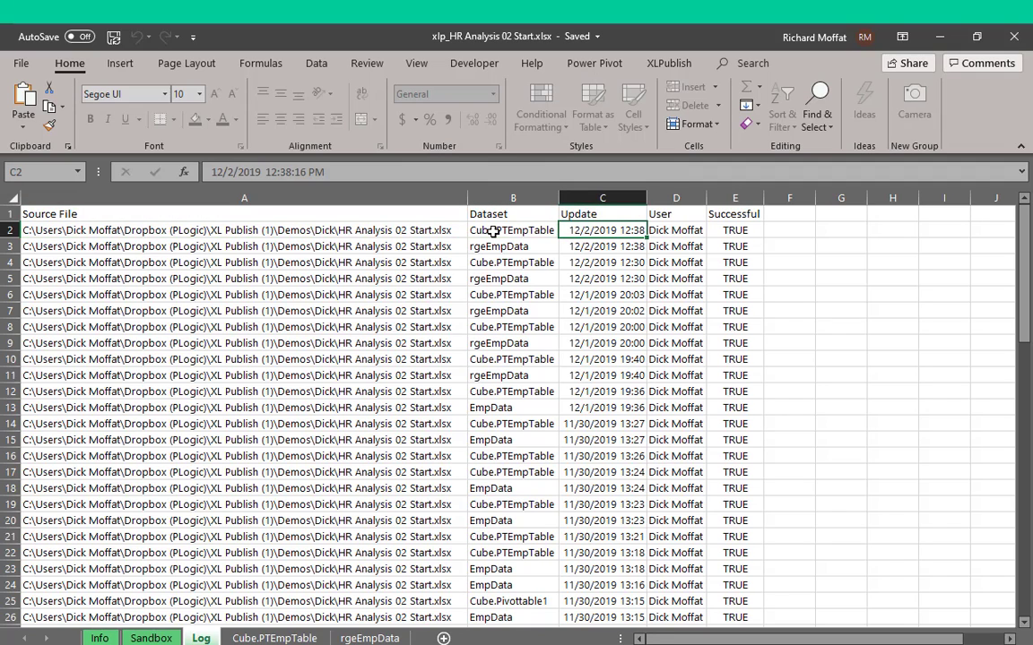
key(Right)
key(Left)
key(Left)
key(Left)
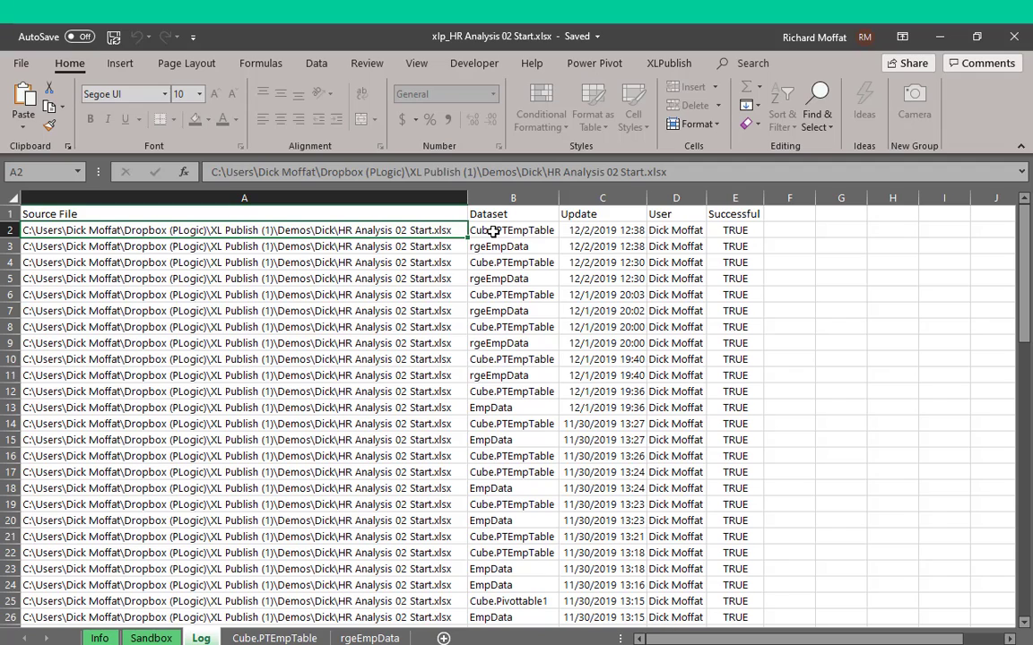
key(Right)
key(Right)
key(Right)
key(Right)
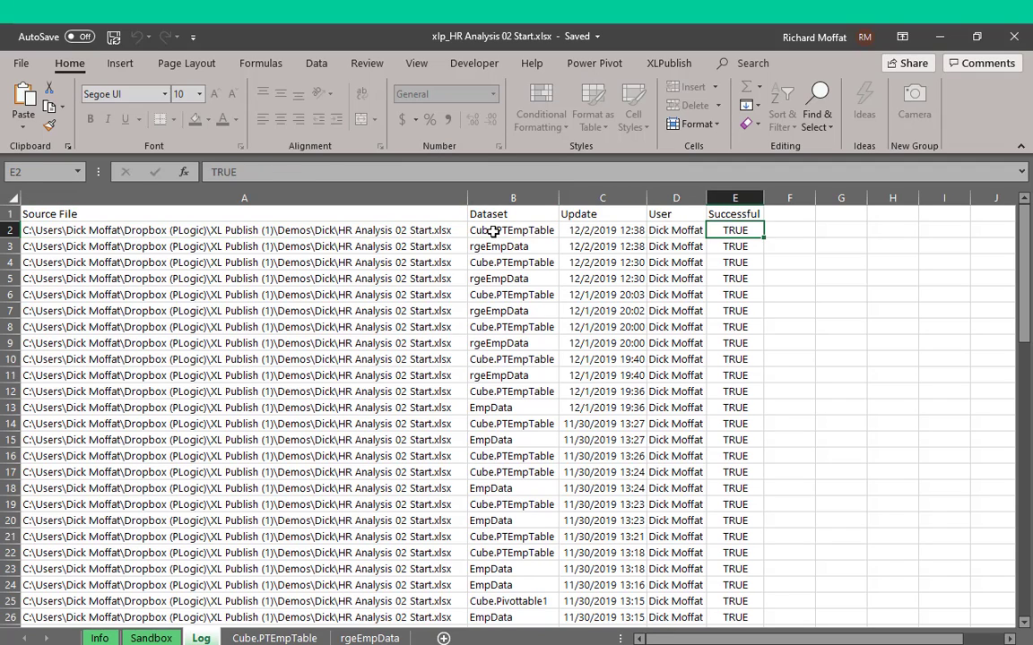
key(Left)
key(Left)
key(Left)
key(Left)
key(Up)
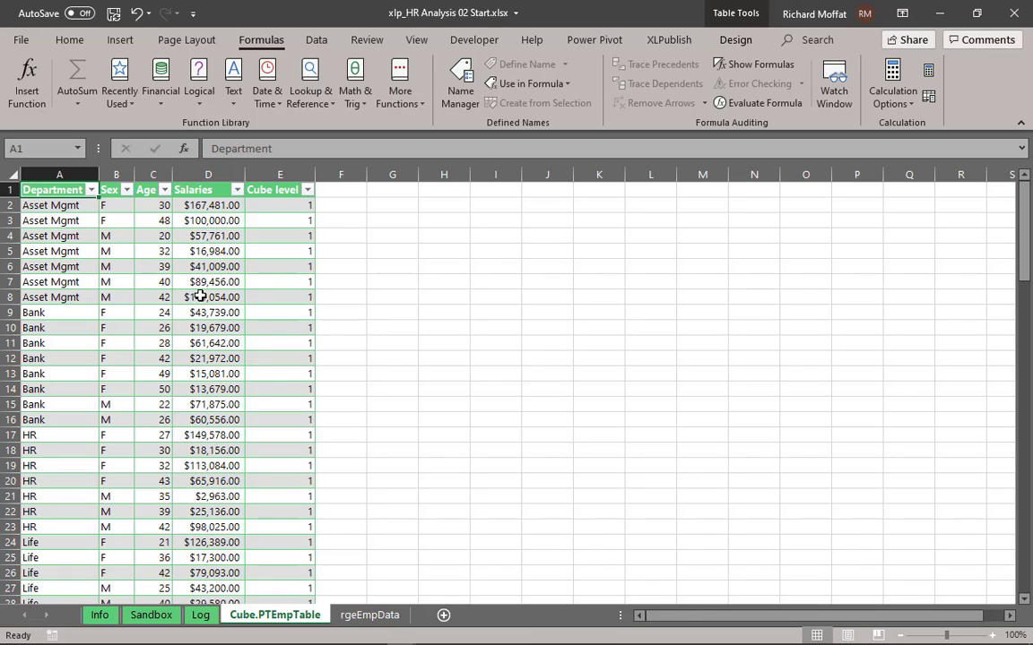
On the Cube.PTEmpTable sheet, view the Department column's filter choices and leave the filter unapplied
click(123, 282)
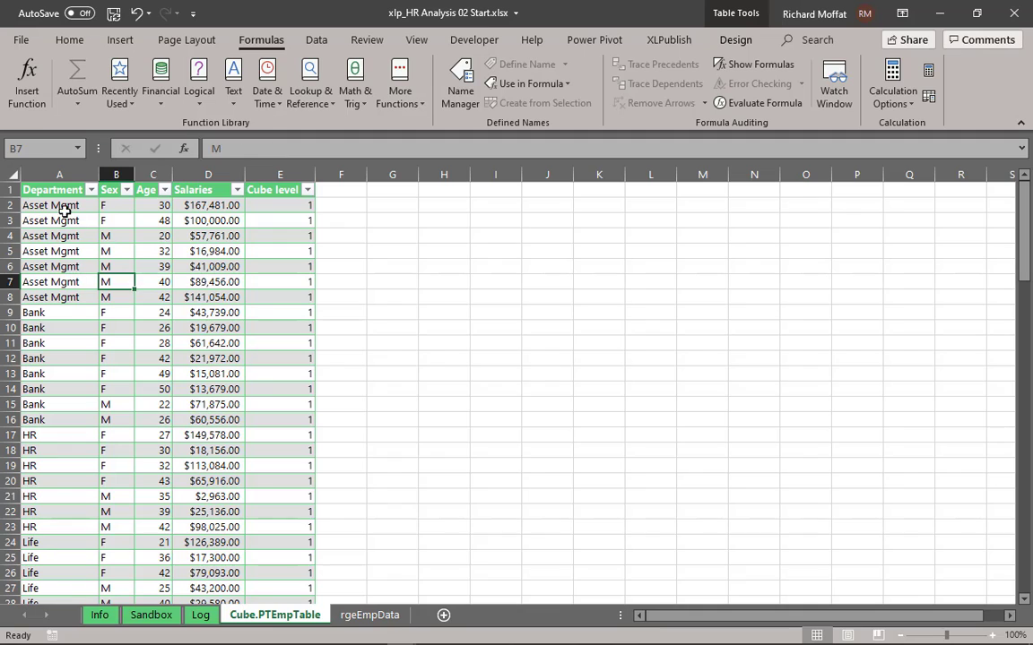
click(91, 190)
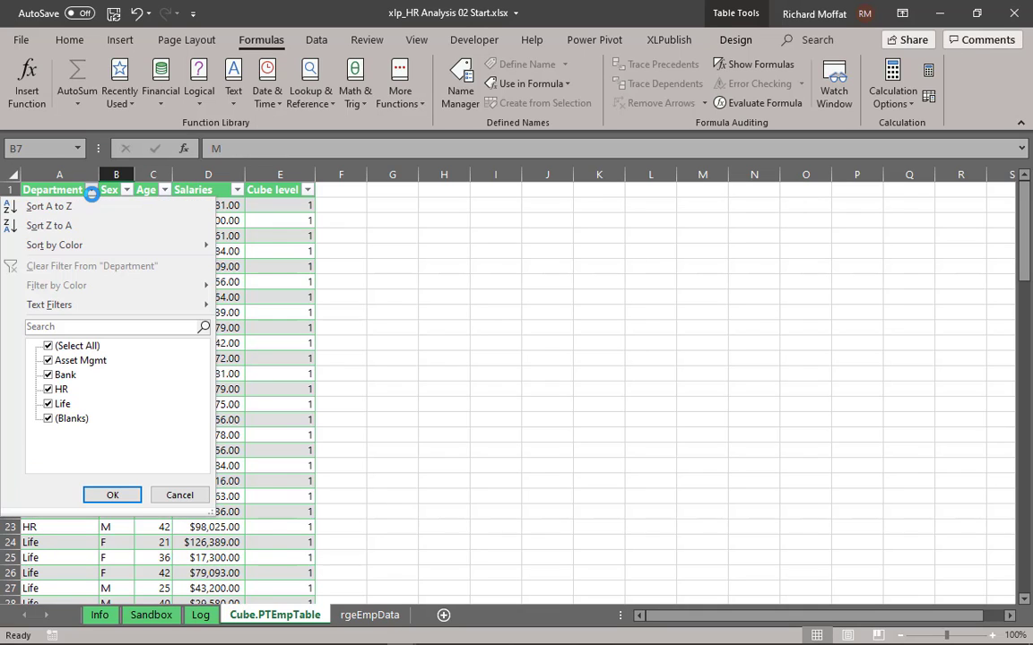
click(181, 495)
click(186, 267)
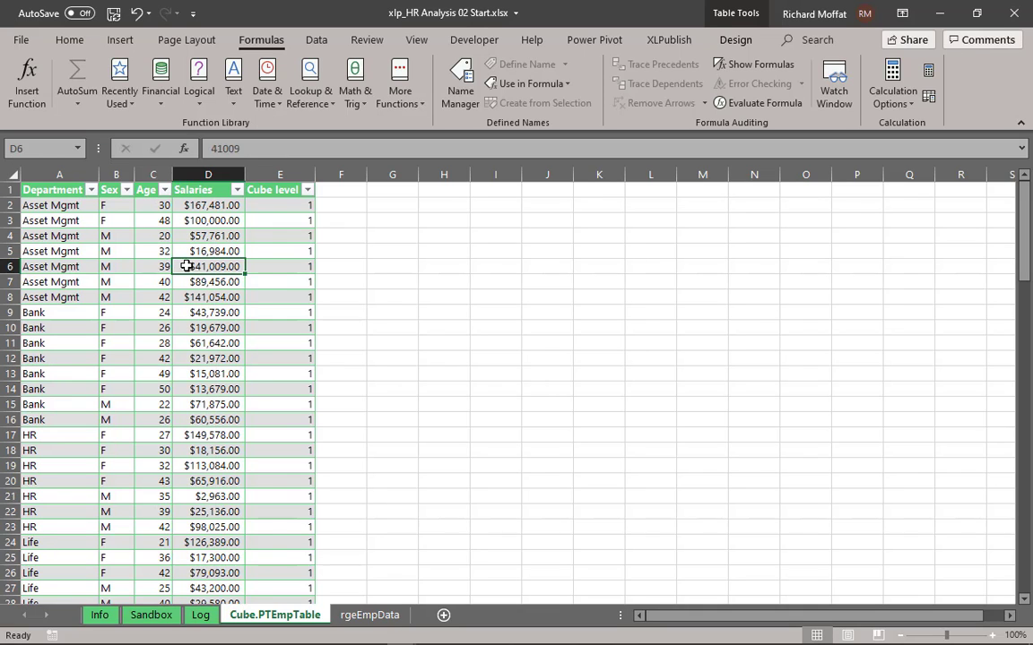
Look through the Department, Sex, Age, Salaries and Cube level rows of the published table and return to its header
click(191, 299)
scroll(191, 298, down, 8)
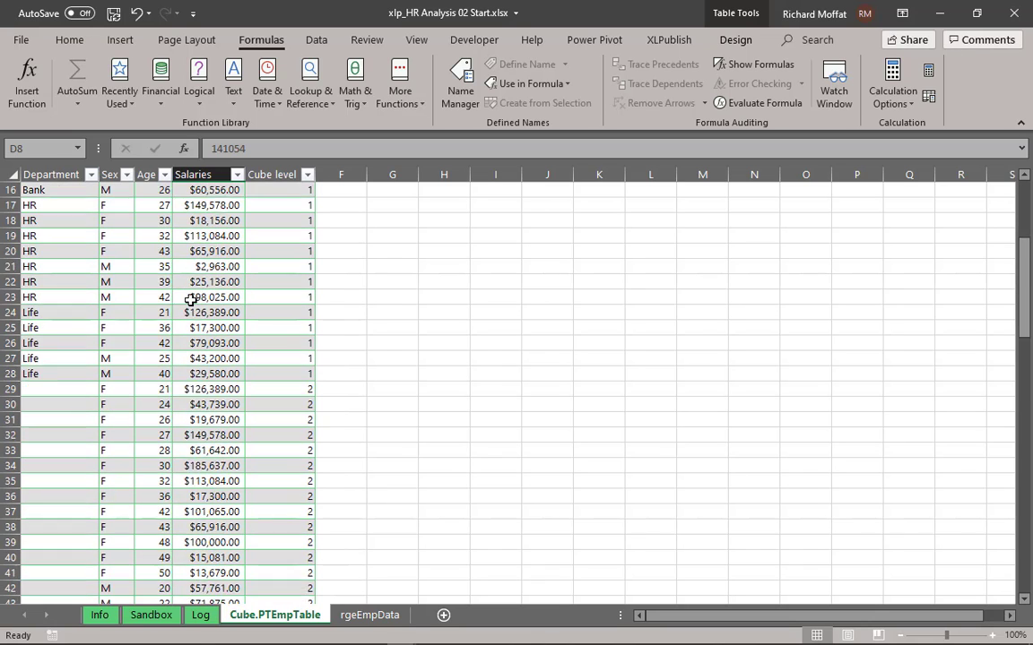
scroll(191, 299, up, 8)
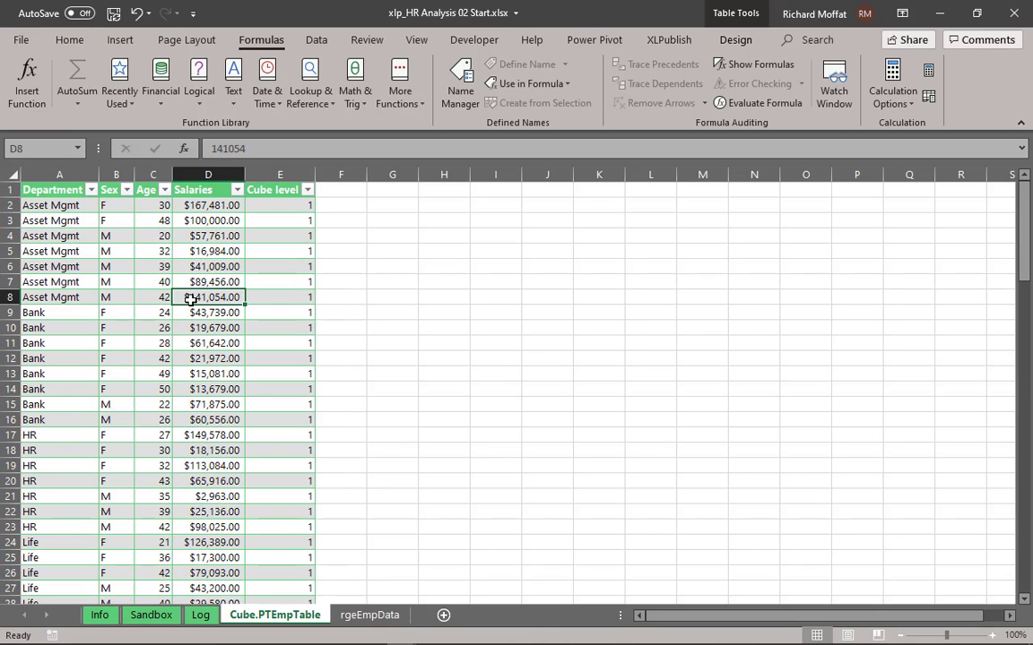
click(61, 204)
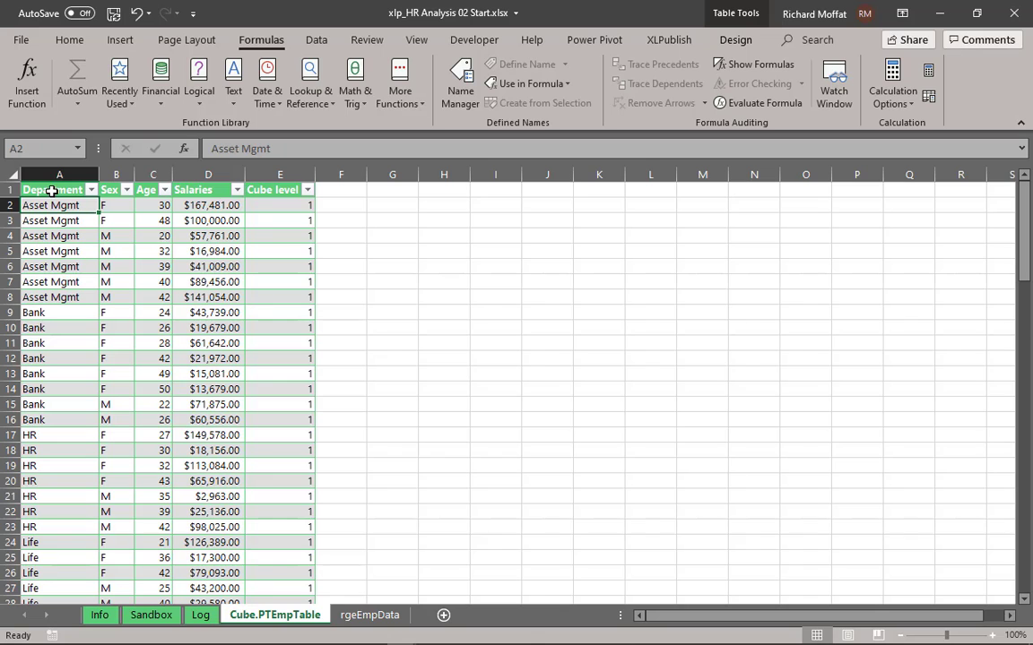
click(52, 190)
scroll(224, 358, down, 12)
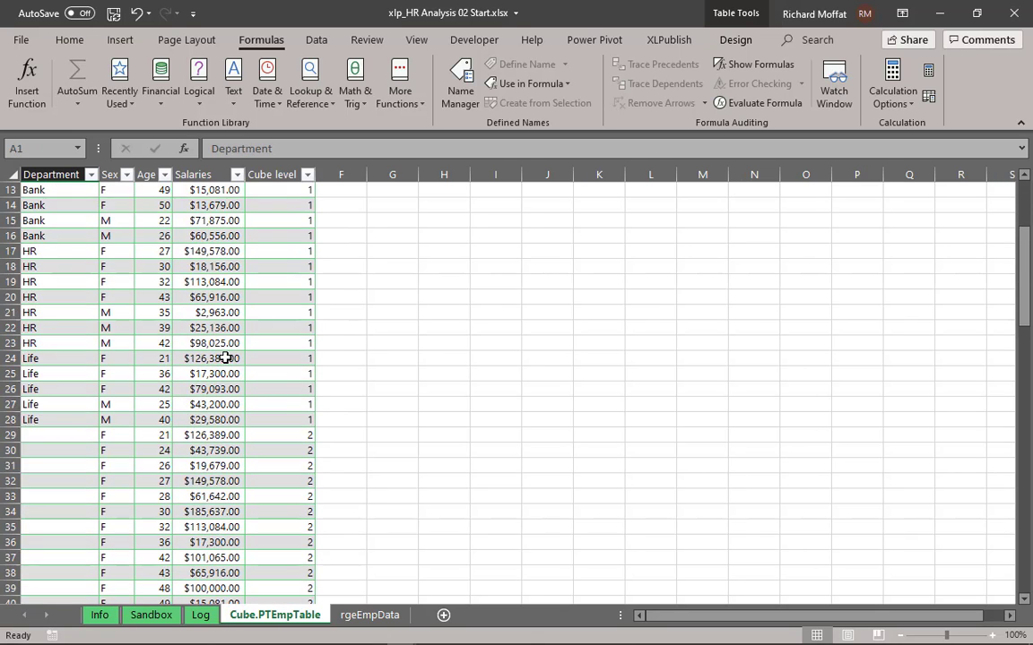
scroll(224, 356, up, 12)
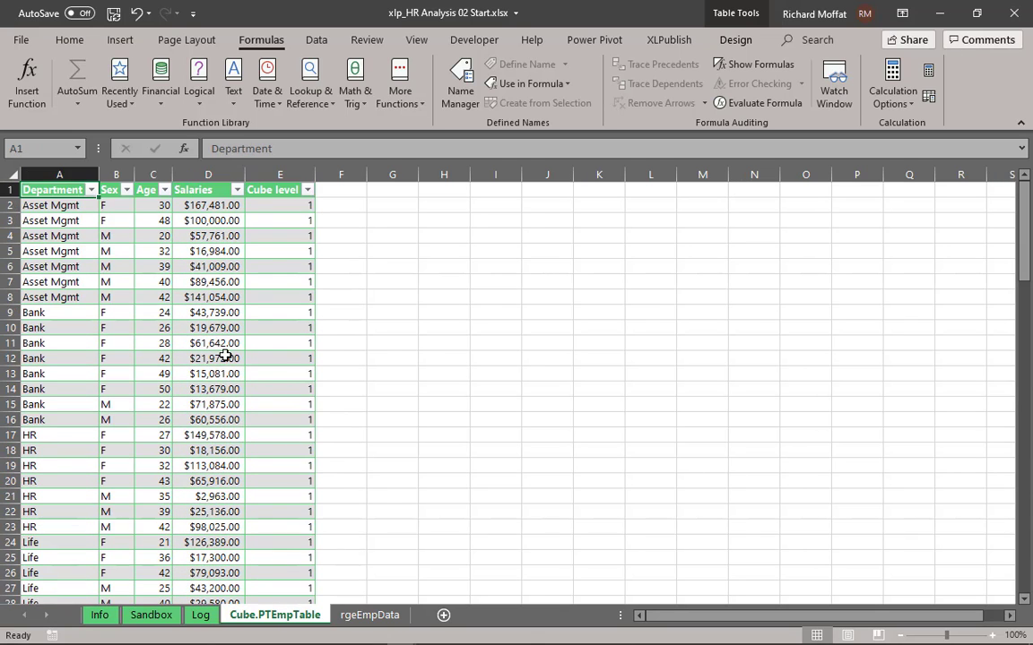
Select the rngCube named range, inspect its full extent through the table, and reselect the Department header
click(77, 148)
click(40, 169)
scroll(294, 476, down, 9)
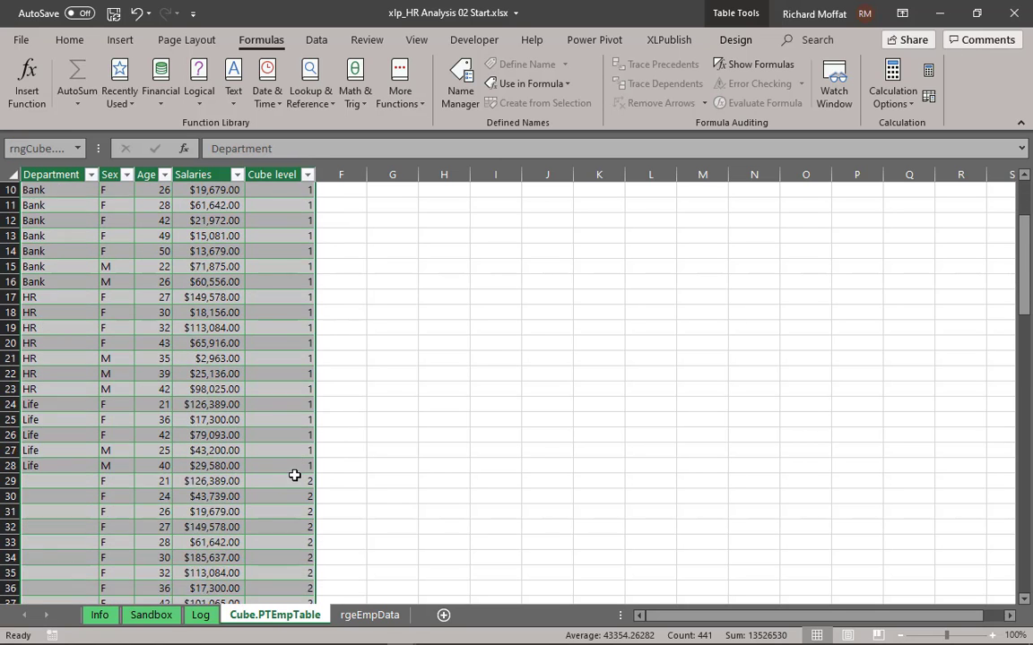
scroll(294, 475, down, 9)
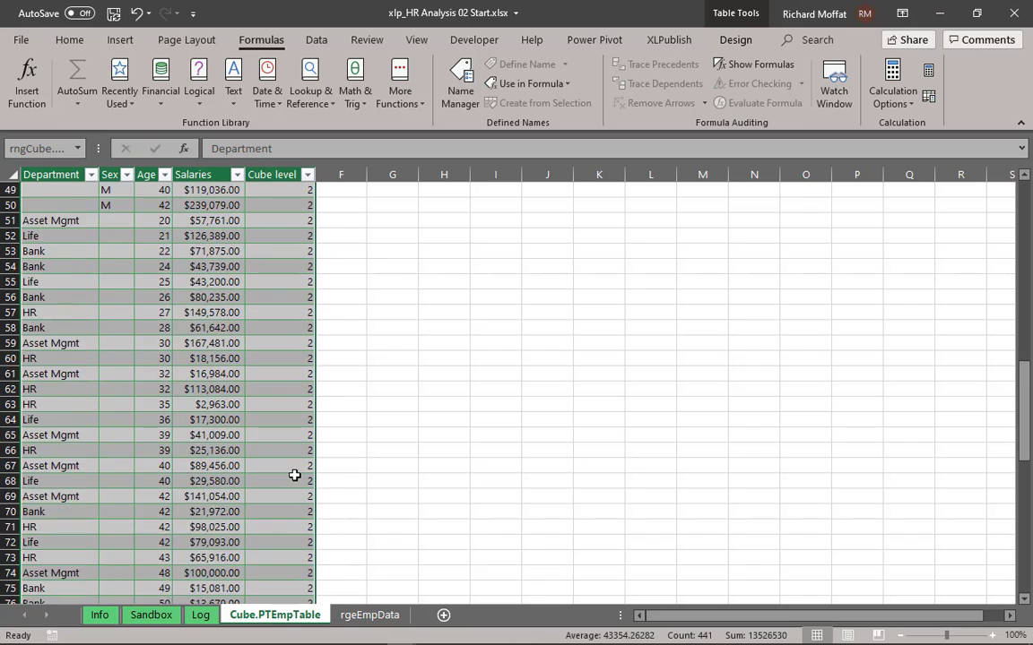
scroll(294, 475, up, 17)
scroll(294, 476, up, 4)
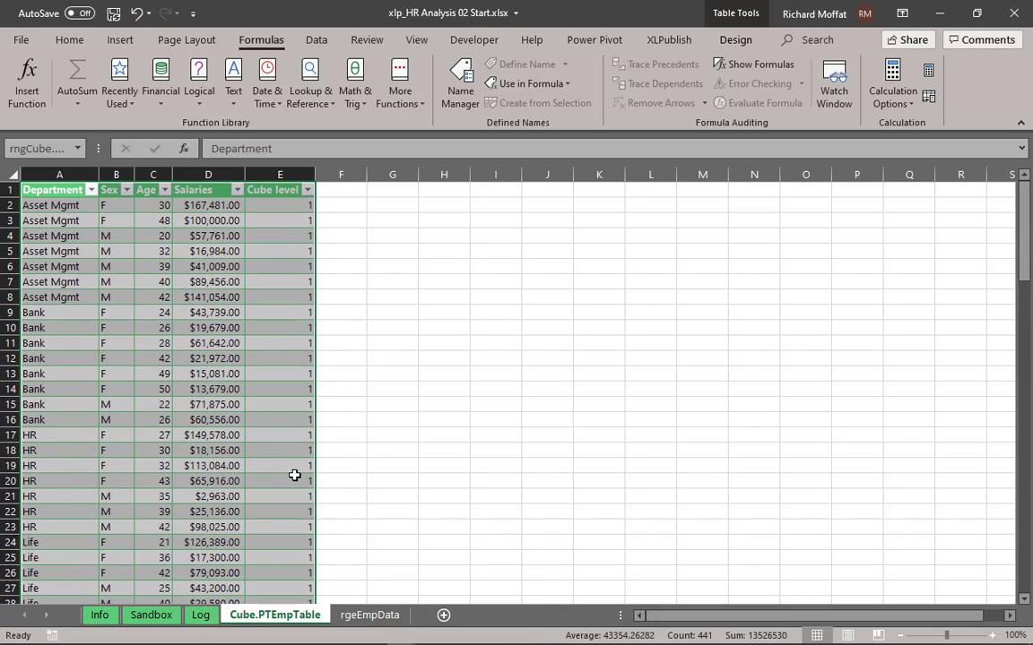
click(41, 206)
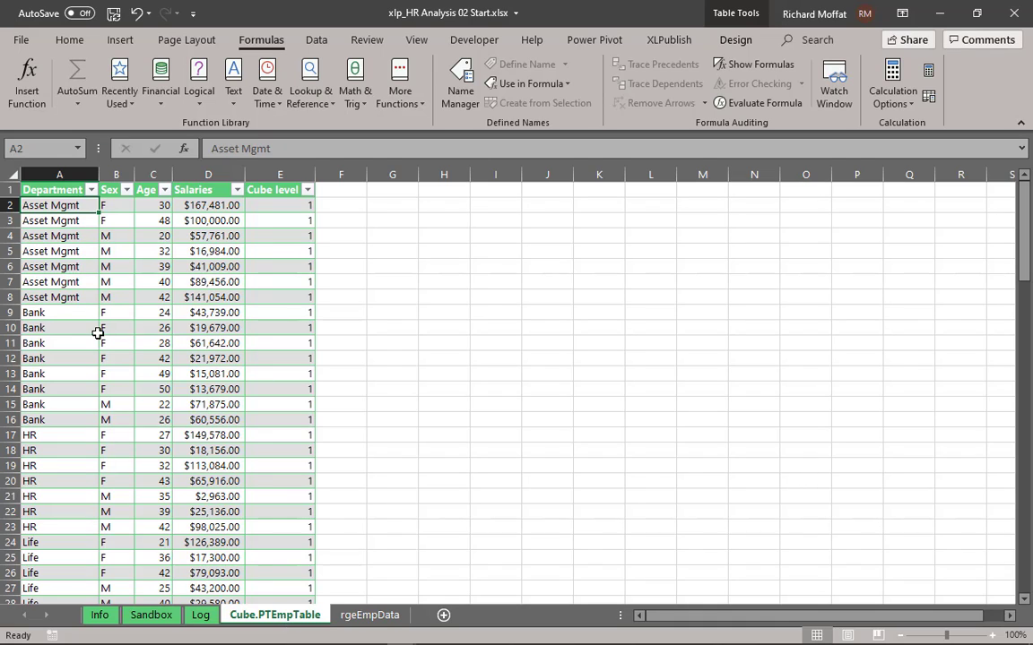
click(47, 191)
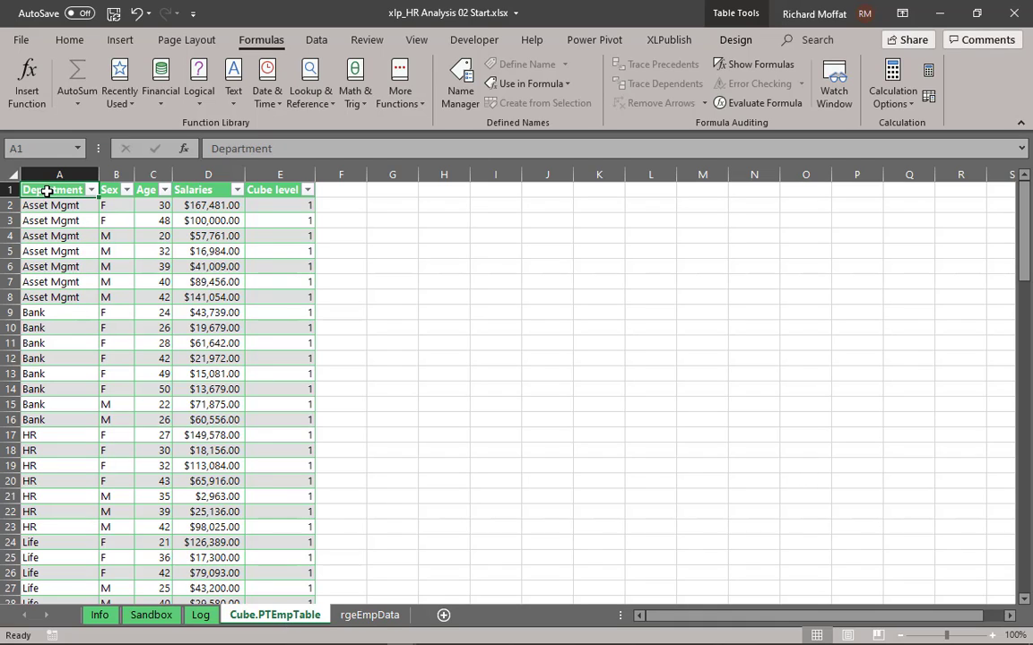
Go to the tblCube table by its defined name and return to the Department header in cell A1
click(77, 148)
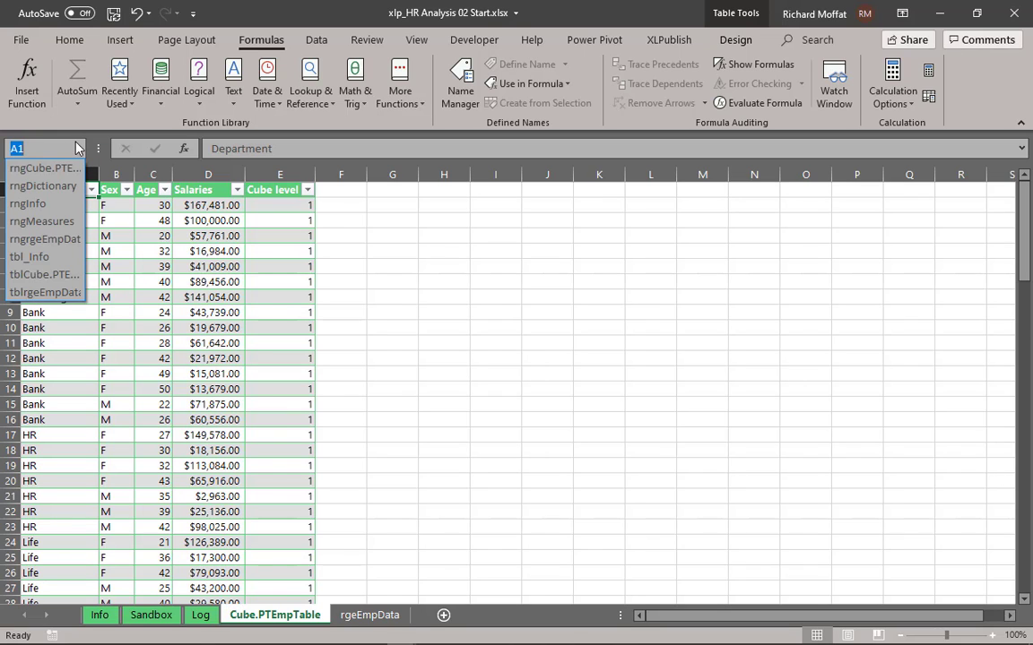
click(41, 274)
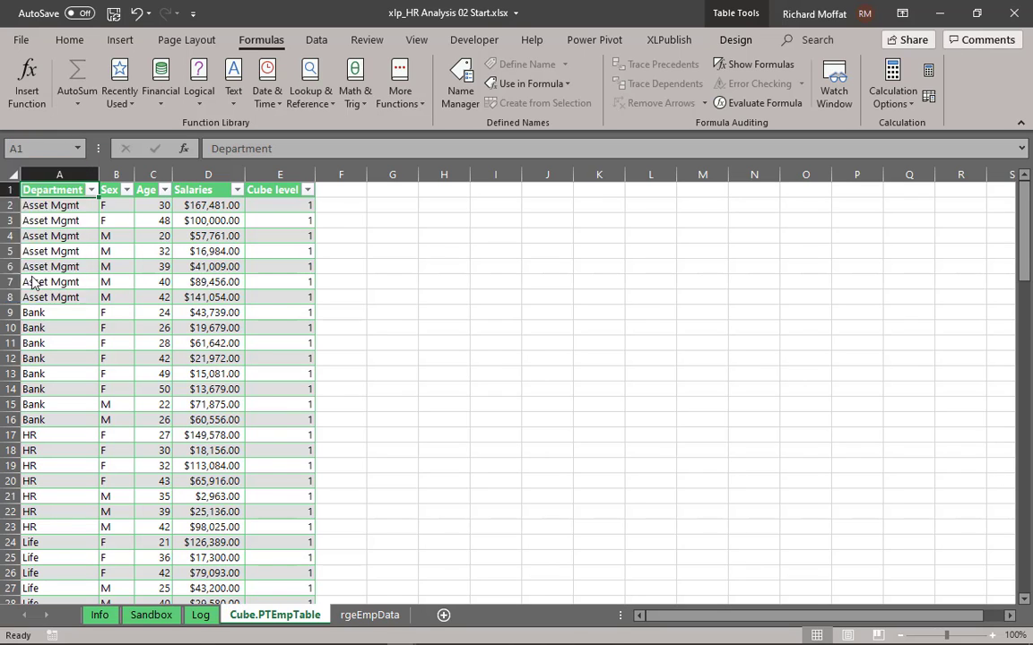
click(66, 209)
scroll(66, 210, up, 1)
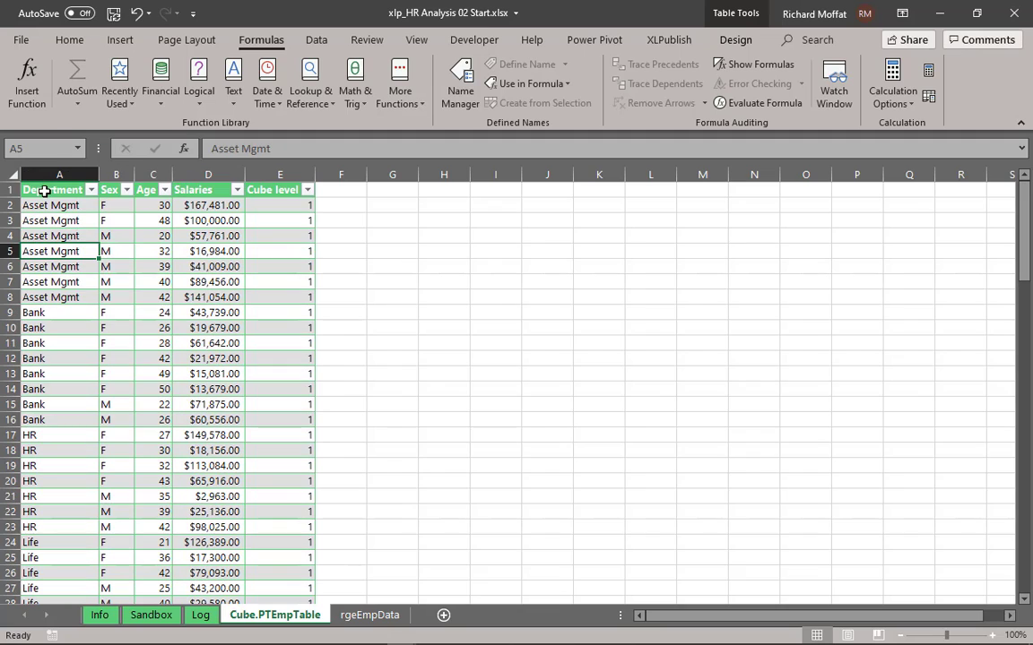
click(45, 190)
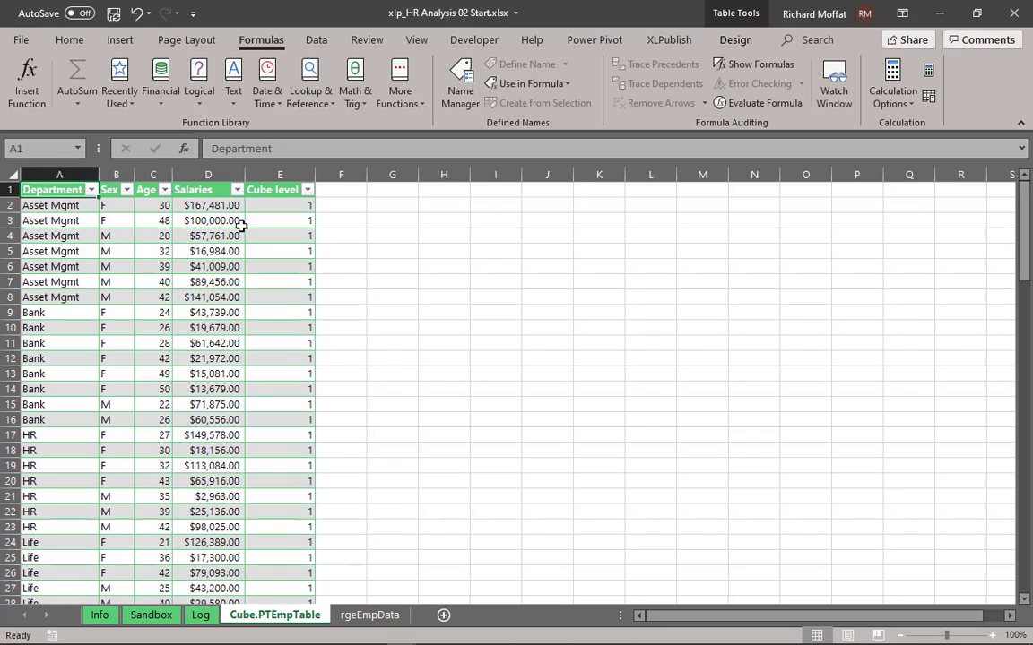
Open the workbook's data model in Power Pivot and display the tblCube PTEmpTable table
click(599, 41)
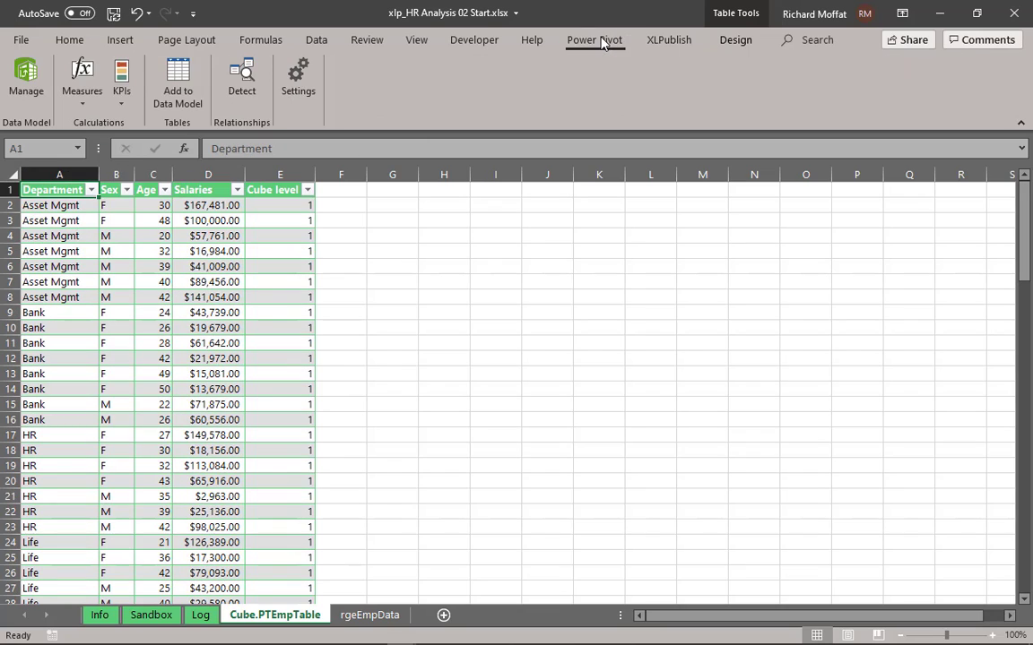
click(18, 87)
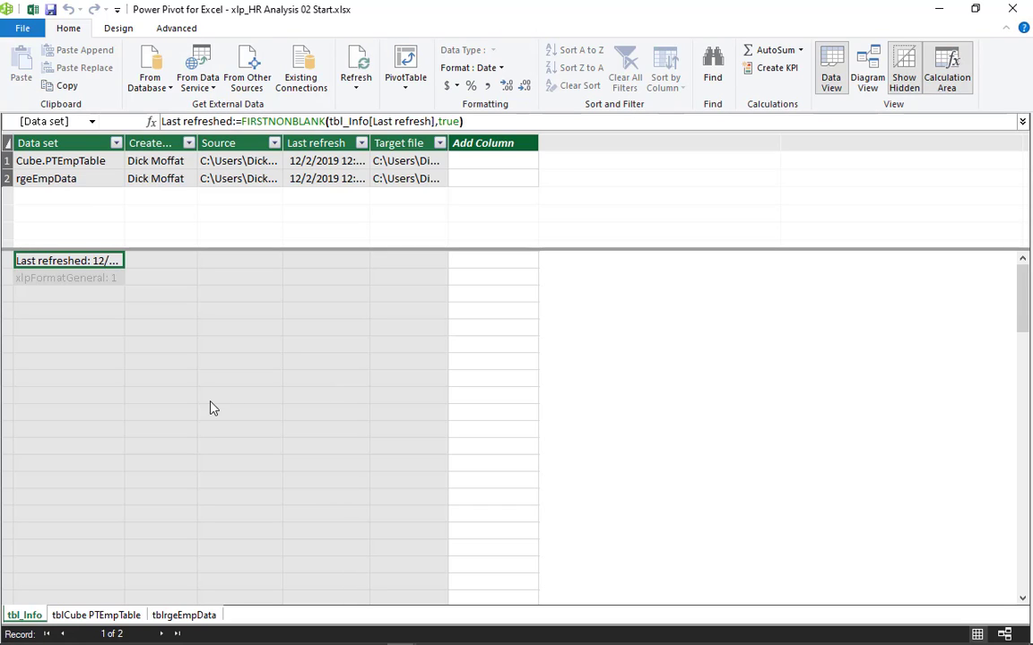
click(96, 615)
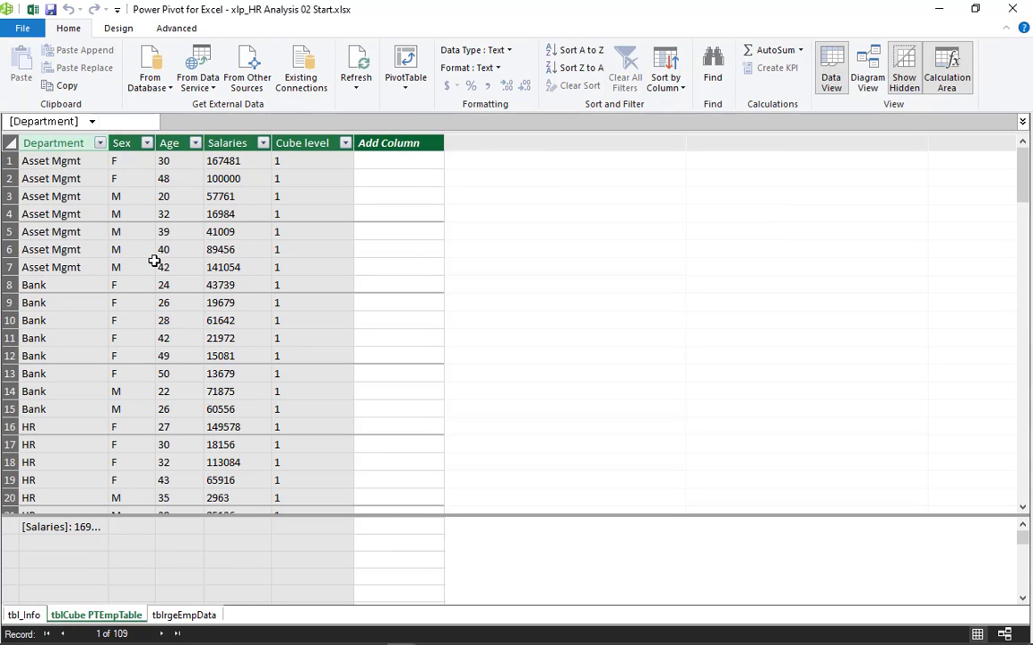
Examine the Cube level 1 and level 2 records of tblCube PTEmpTable and return to the first record
click(55, 216)
key(ctrl+Home)
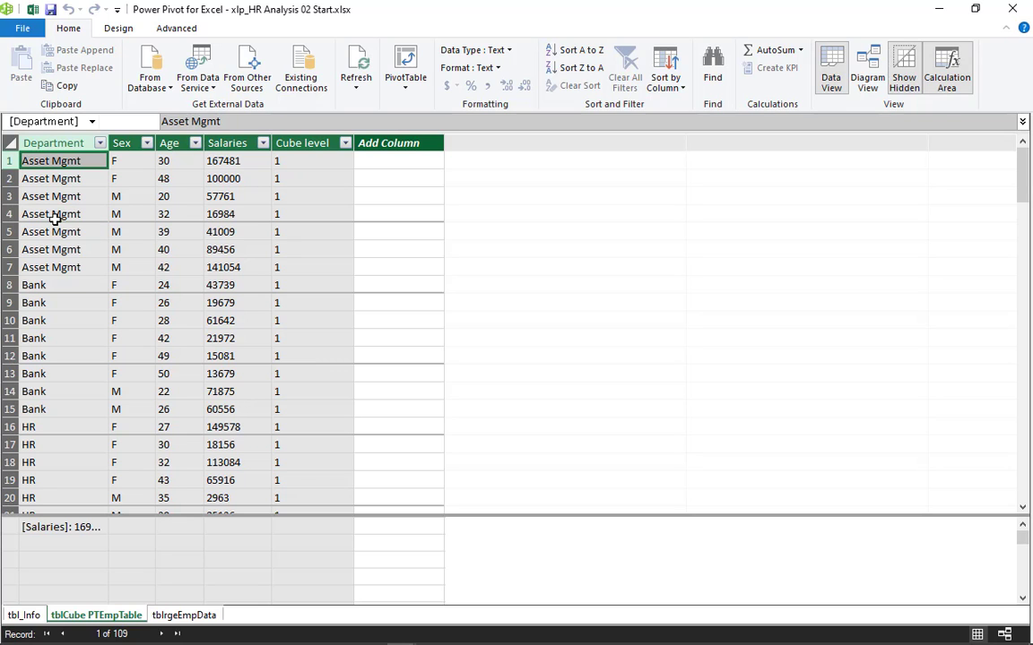
scroll(139, 266, down, 4)
scroll(140, 266, down, 4)
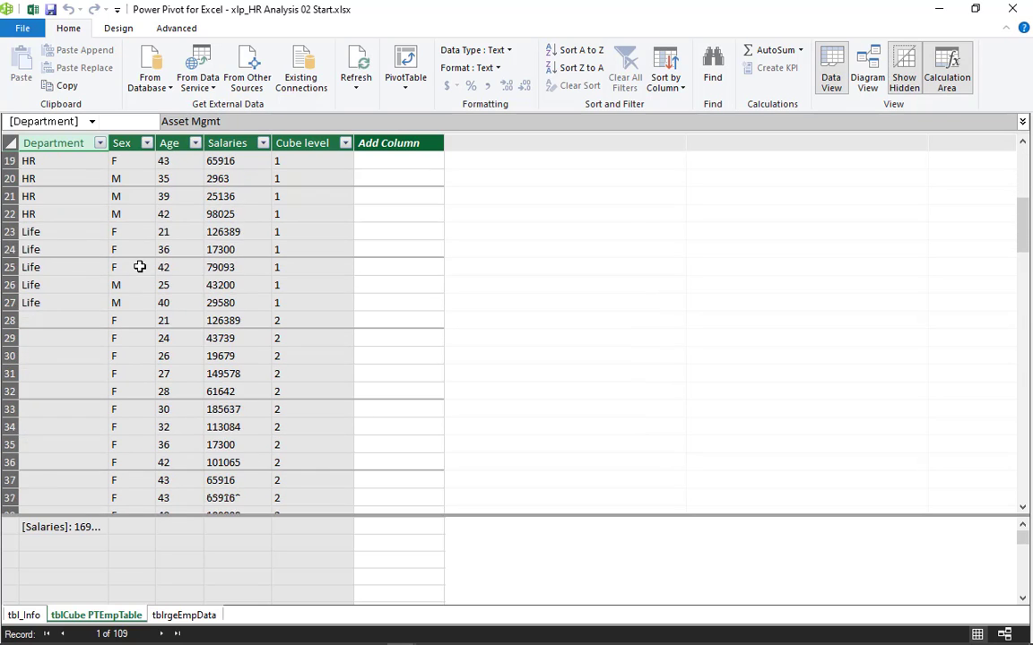
scroll(140, 267, up, 7)
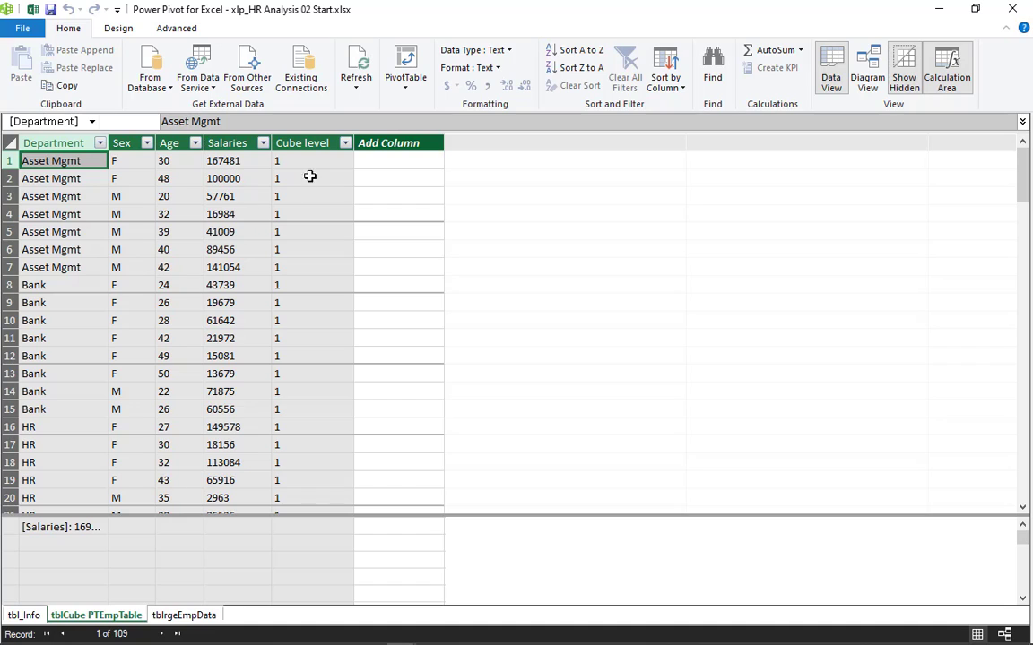
Inspect the full DAX formula of the [Salaries] measure, collapse the formula view, and select an empty calculation cell under Salaries
click(54, 531)
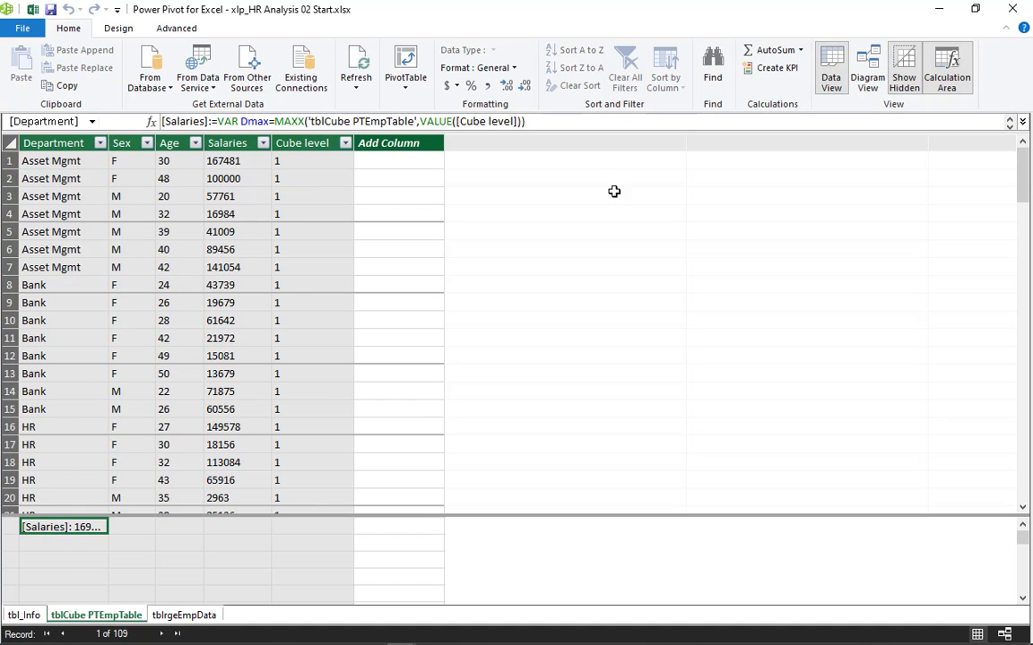
click(1023, 123)
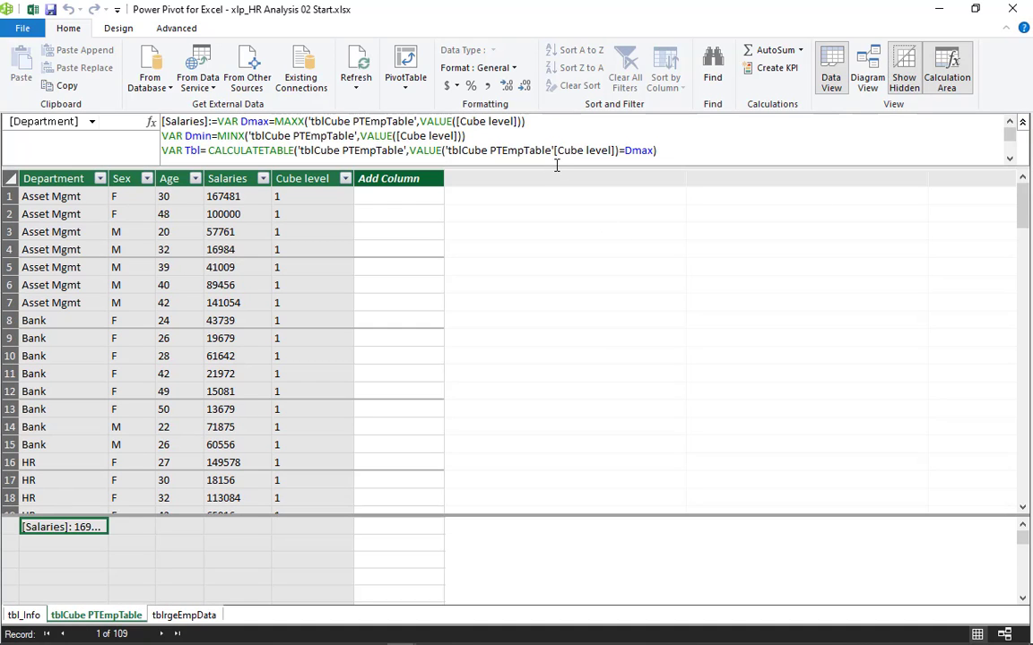
mouse_move(553, 166)
mouse_down()
mouse_move(566, 535)
mouse_move(521, 120)
mouse_move(472, 106)
mouse_up()
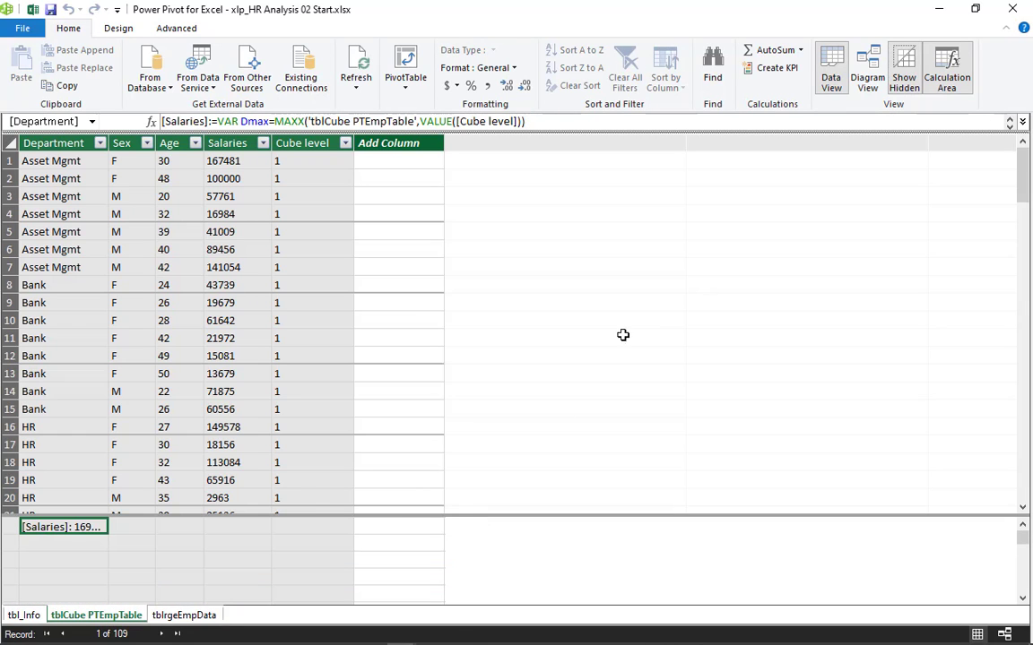
click(238, 559)
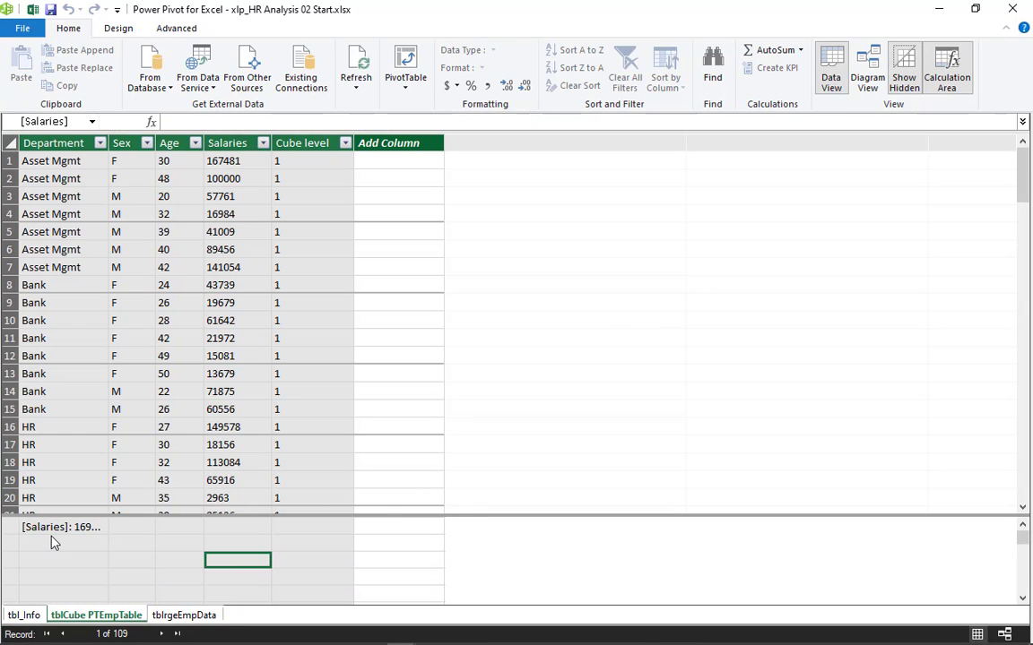
Inspect the [Salaries] measure and the tblrgeEmpData table's [Employee nr] measure, and close the Power Pivot data model
click(51, 530)
click(195, 619)
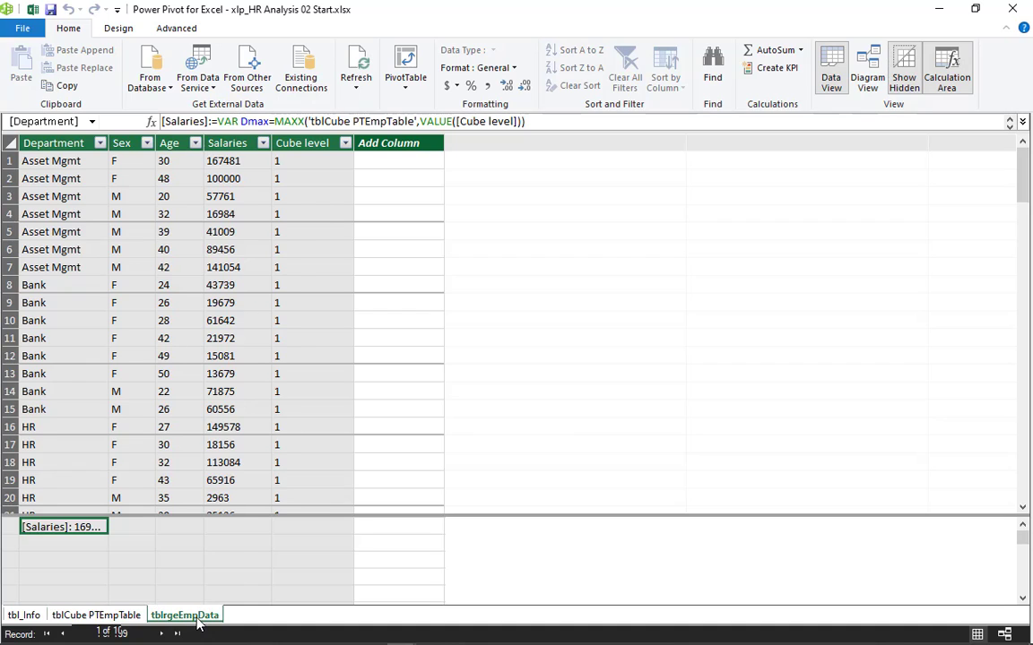
click(59, 545)
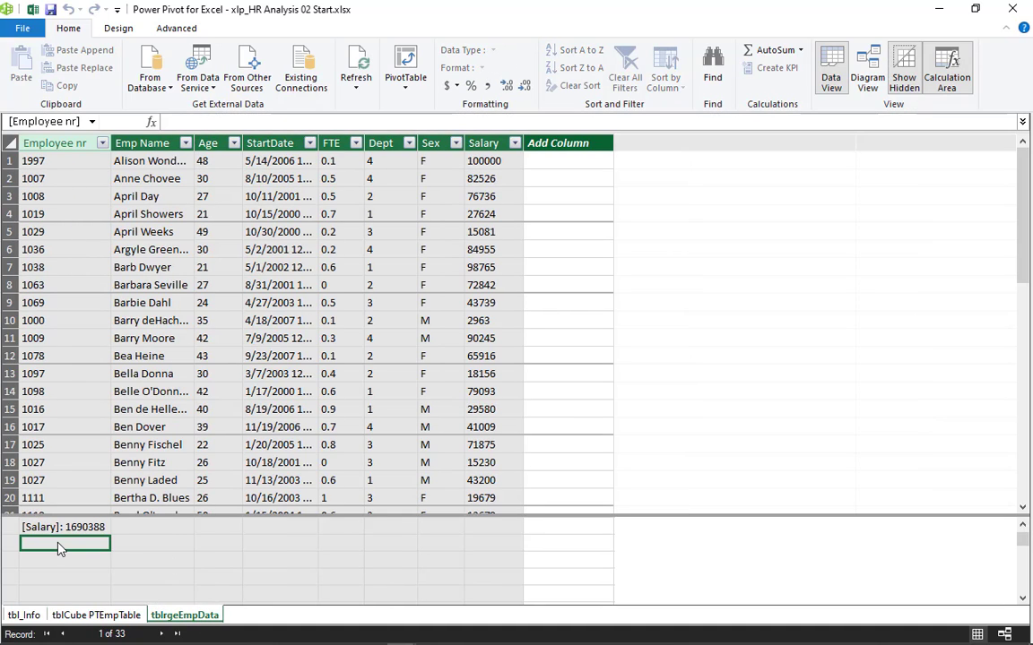
key(Up)
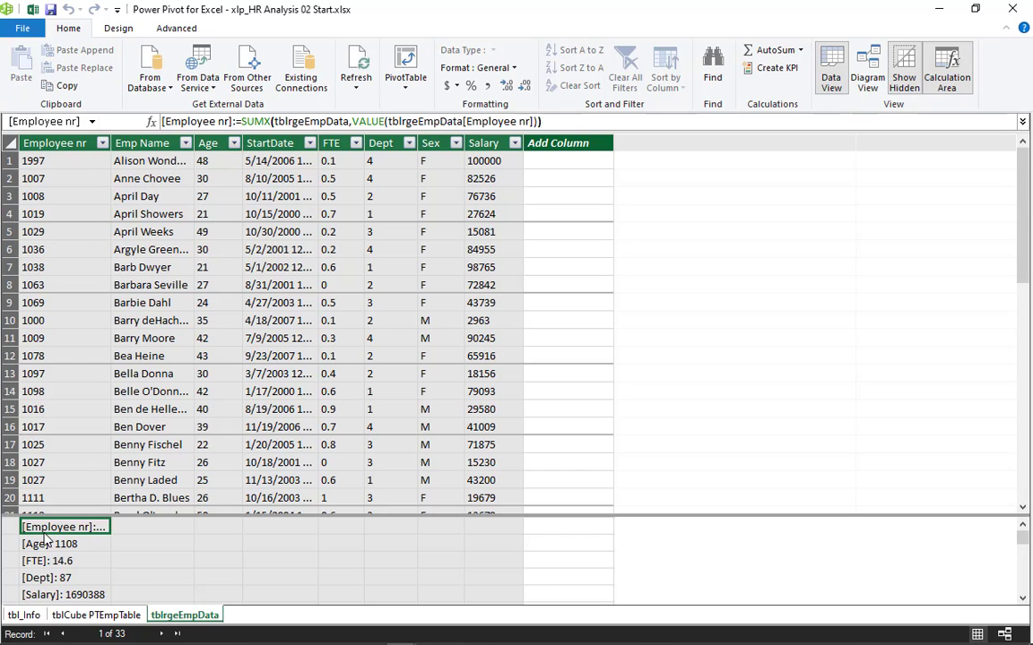
click(1020, 9)
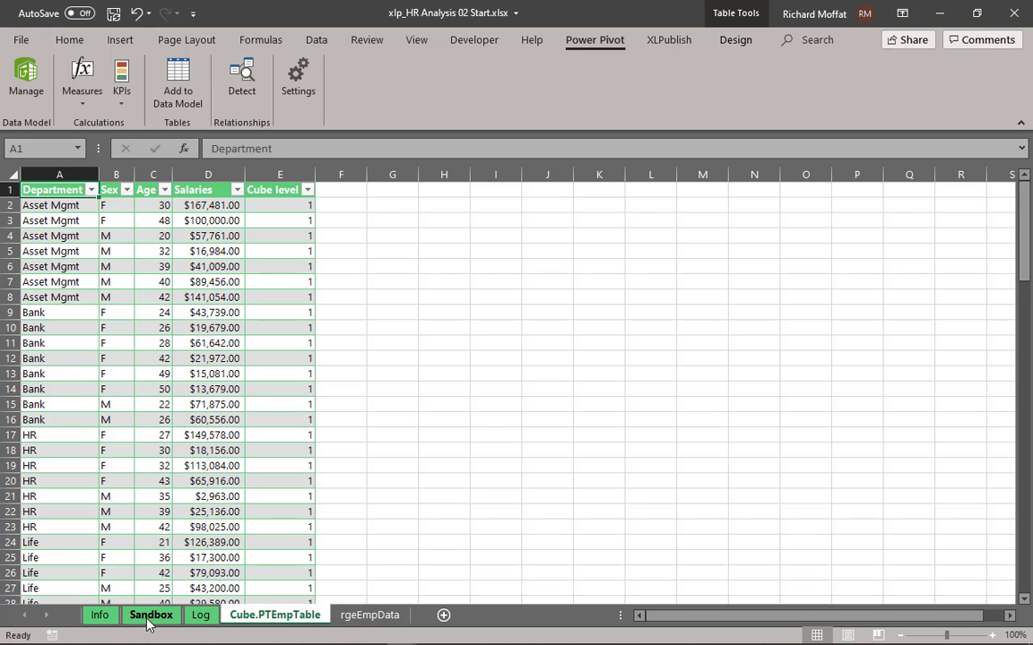
Show the Sandbox sheet and select its empty XLPublish PivotTable to display the available fields
click(148, 623)
click(83, 221)
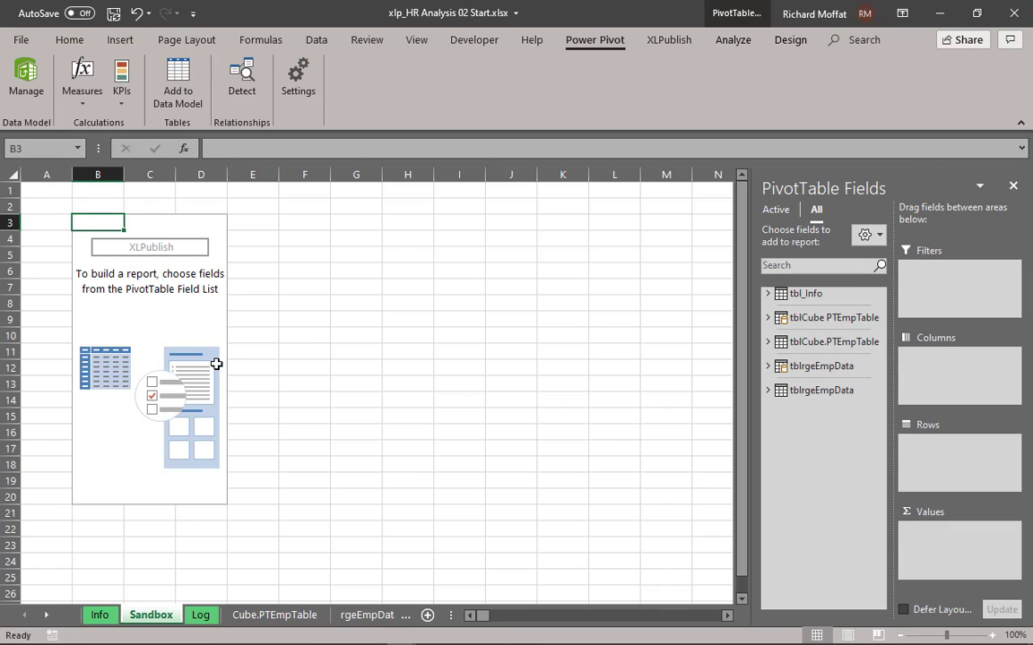
Enter the trial text vcxvcxvcx in cell H9 of the Sandbox sheet and clear it
click(392, 321)
text(vcxvcxvcx)
click(428, 388)
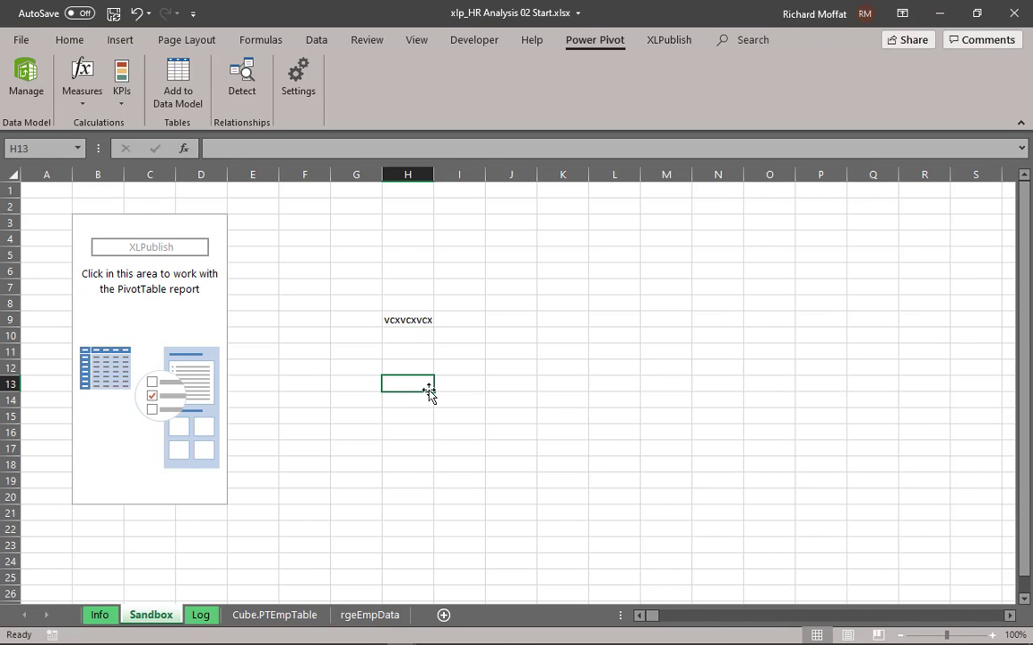
click(405, 319)
key(Delete)
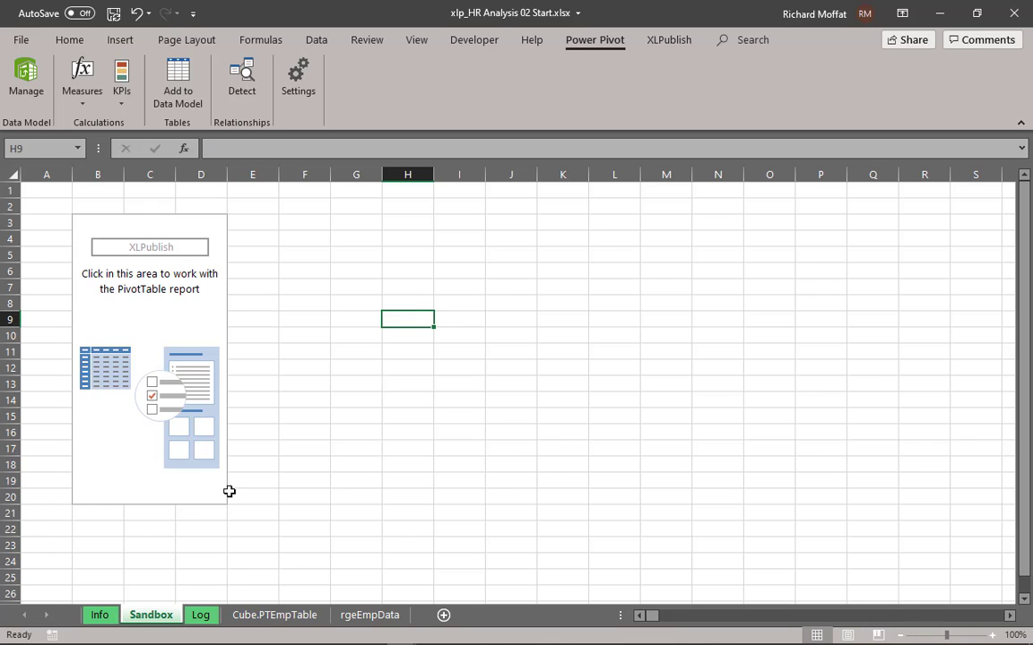
Review the published tables on the Cube.PTEmpTable and rgeEmpData sheets, selecting a few of their cells
click(274, 615)
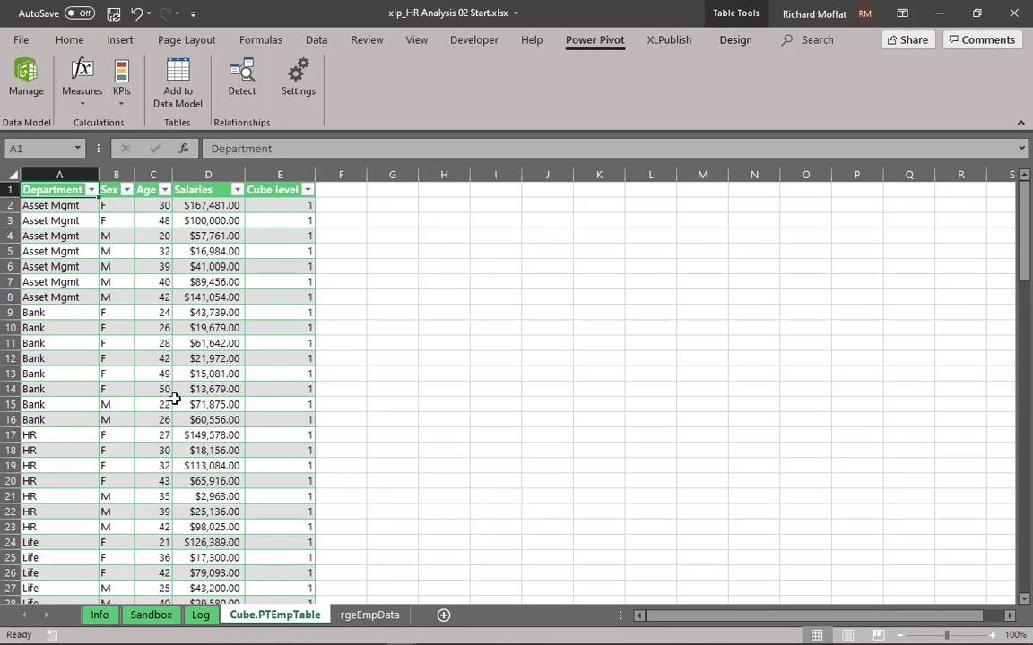
click(148, 373)
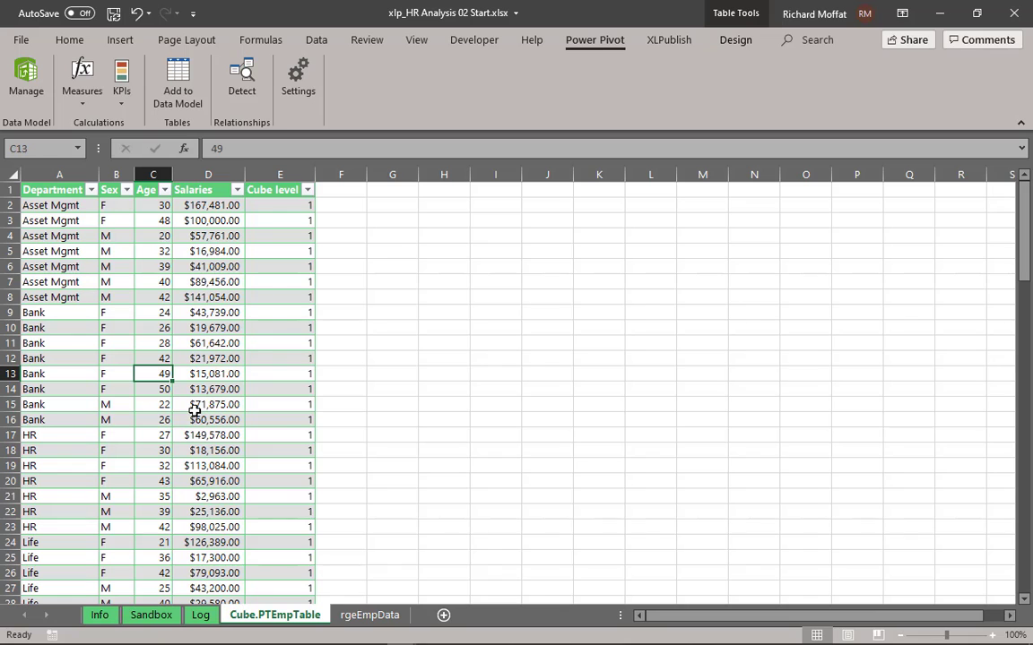
click(195, 408)
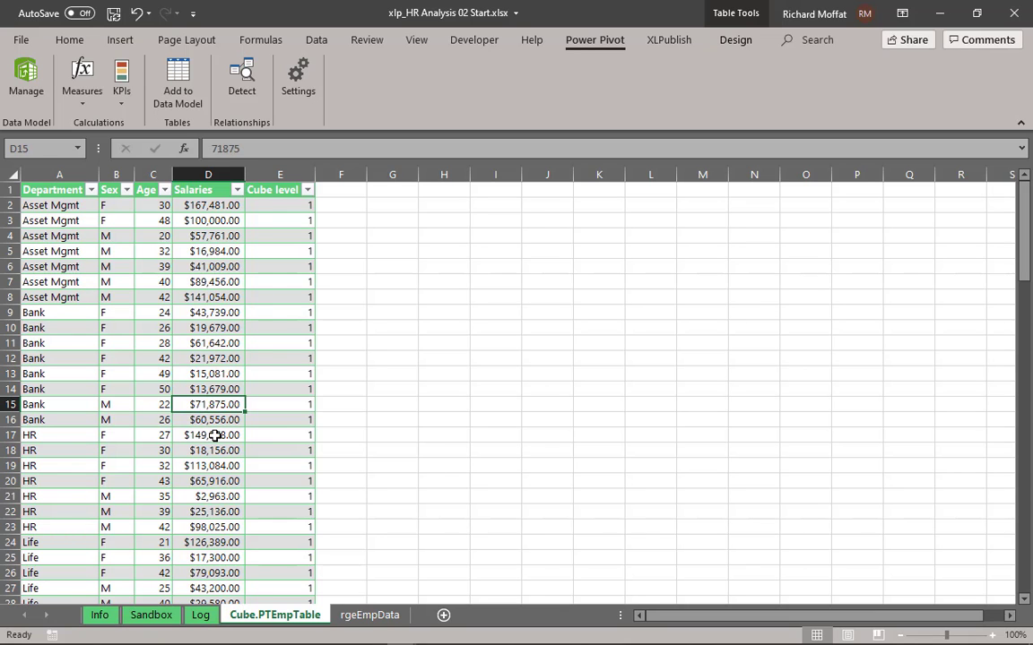
click(377, 615)
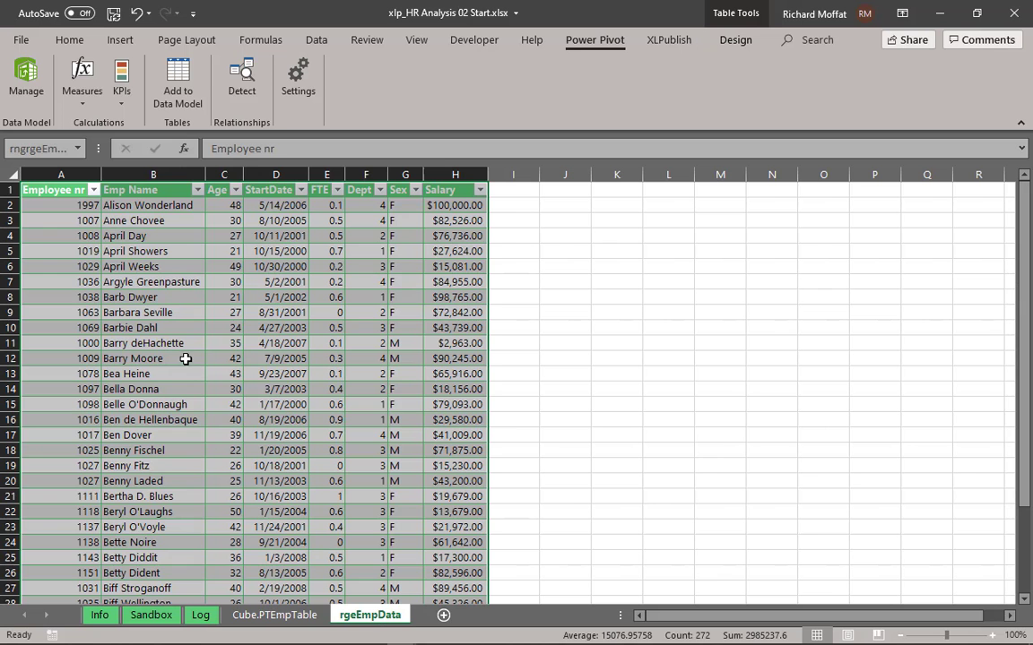
click(185, 359)
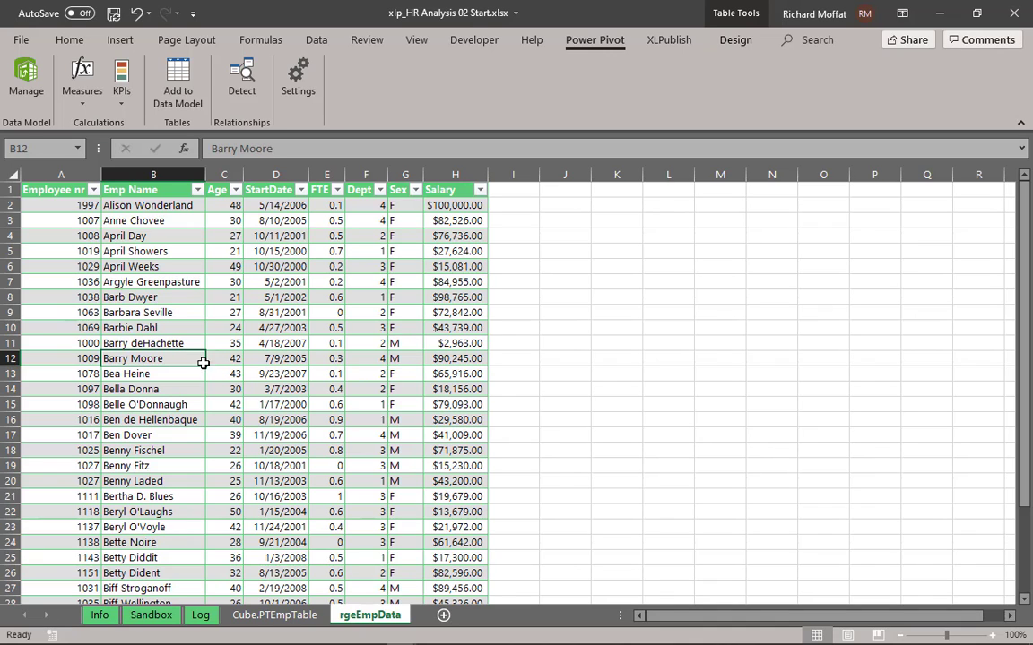
click(214, 374)
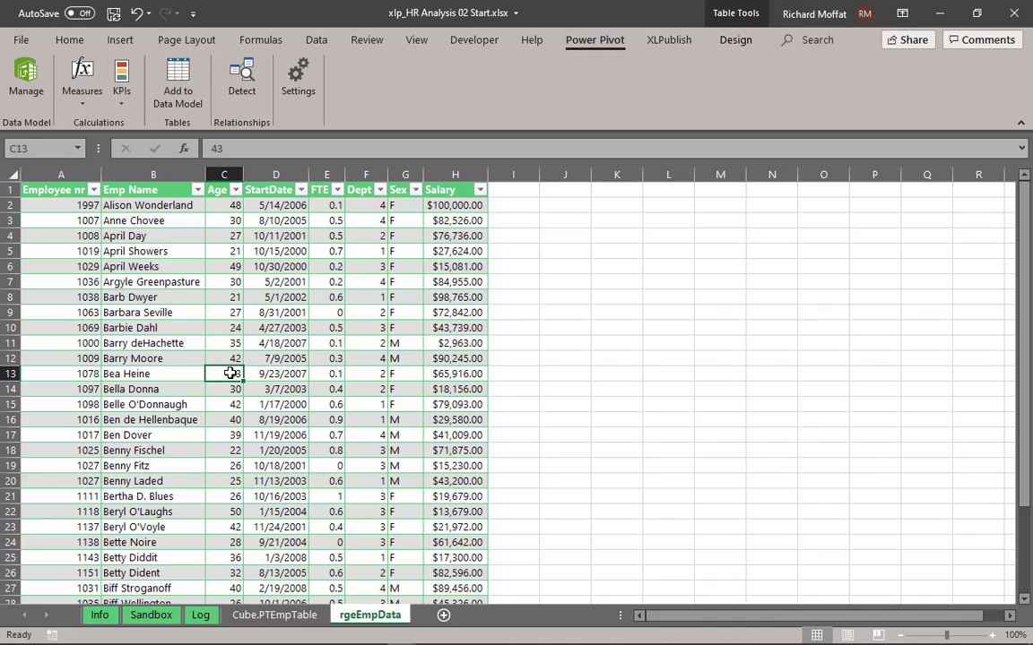
Review the publish history of source files and datasets on the Log sheet
click(270, 614)
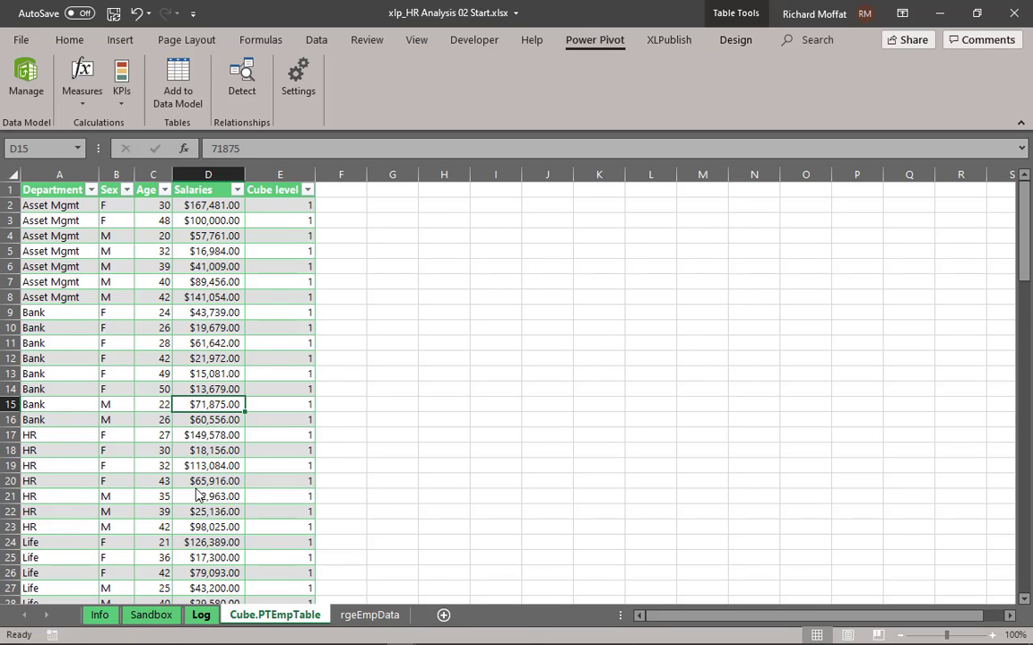
click(201, 615)
click(180, 417)
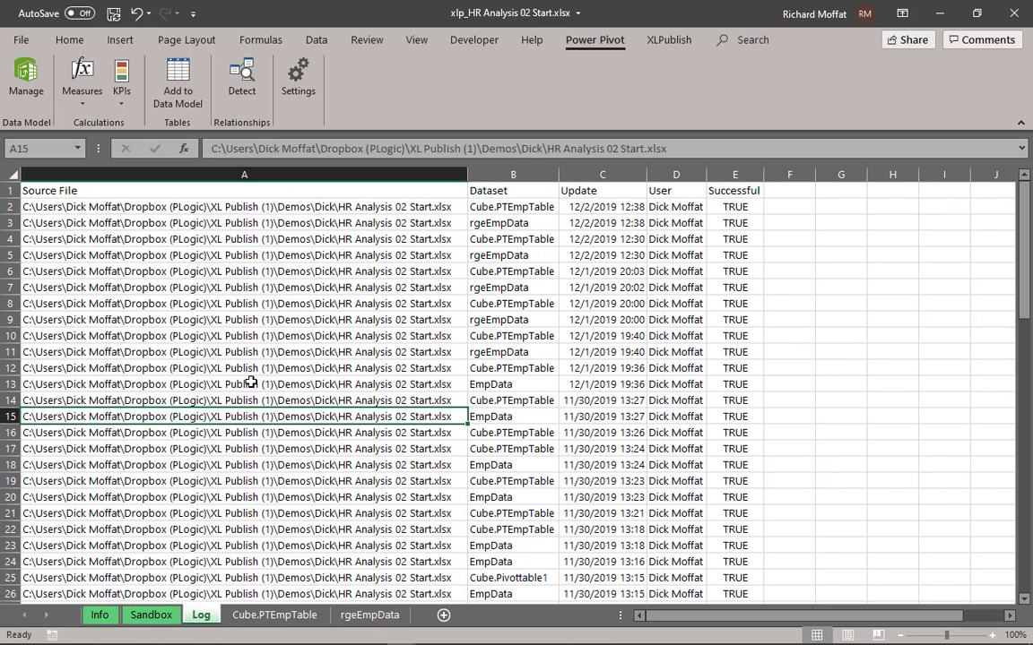
click(281, 383)
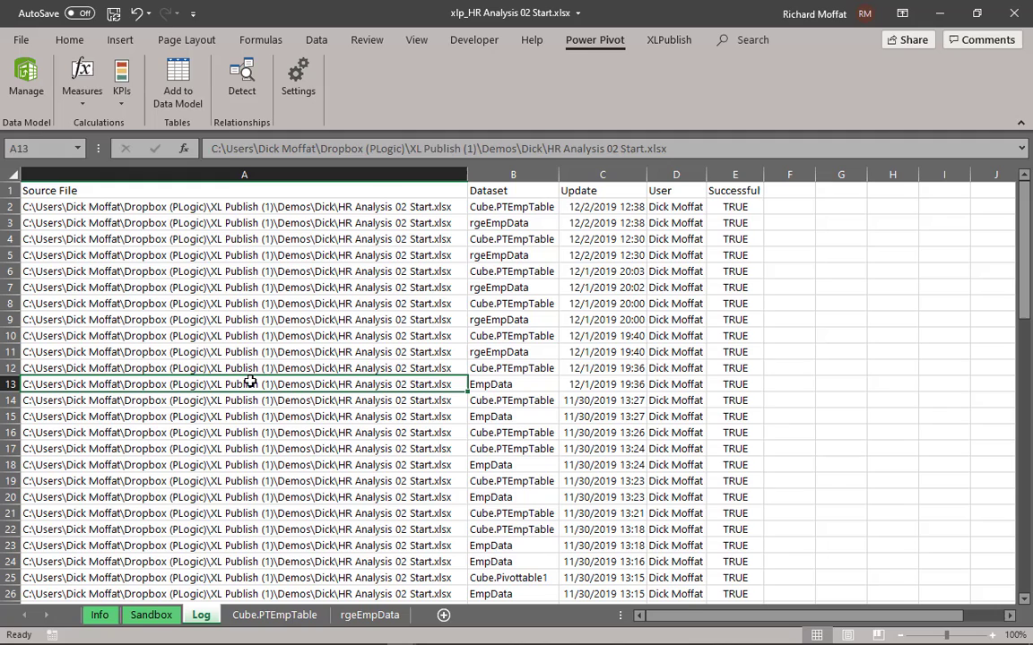
Build the Sandbox PivotTable from tblCube PTEmpTable with Department and Sex as rows and the [Salaries] measure as values
click(144, 617)
click(45, 186)
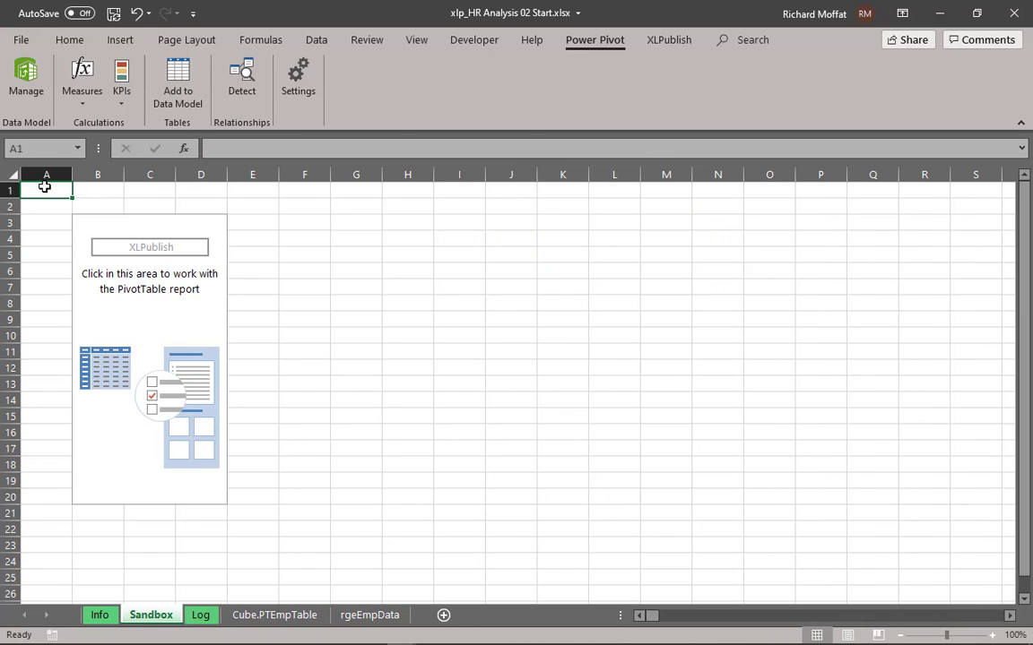
key(Right)
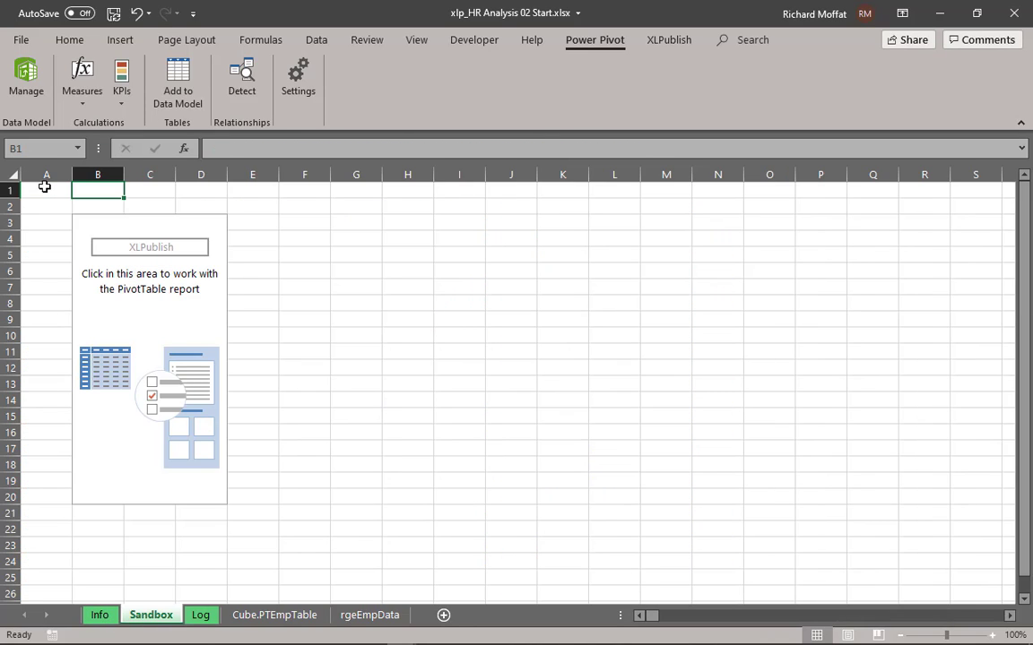
click(82, 221)
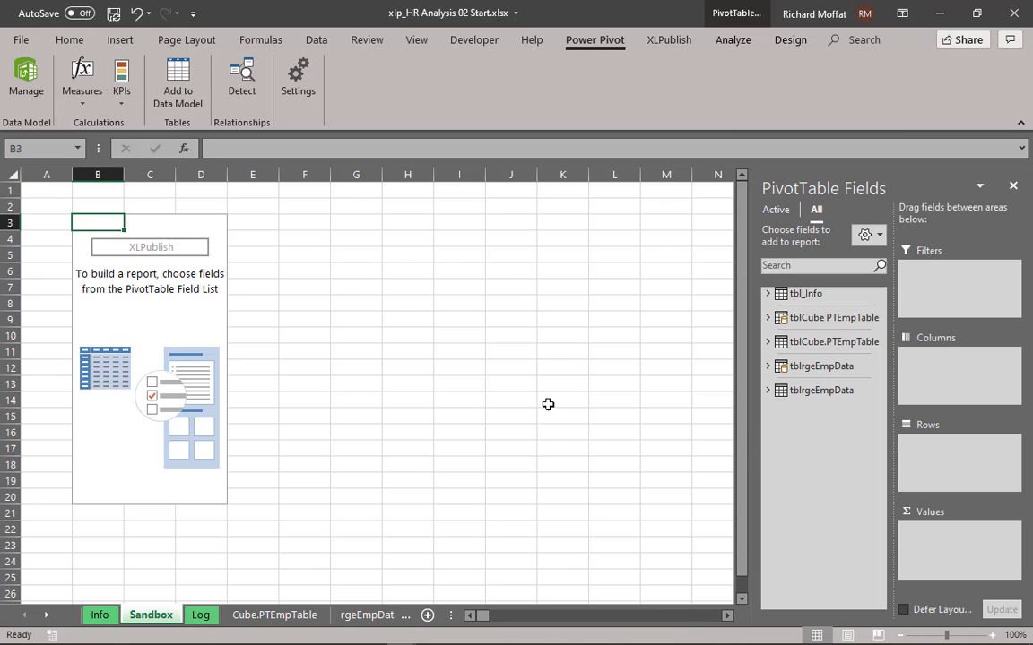
click(767, 318)
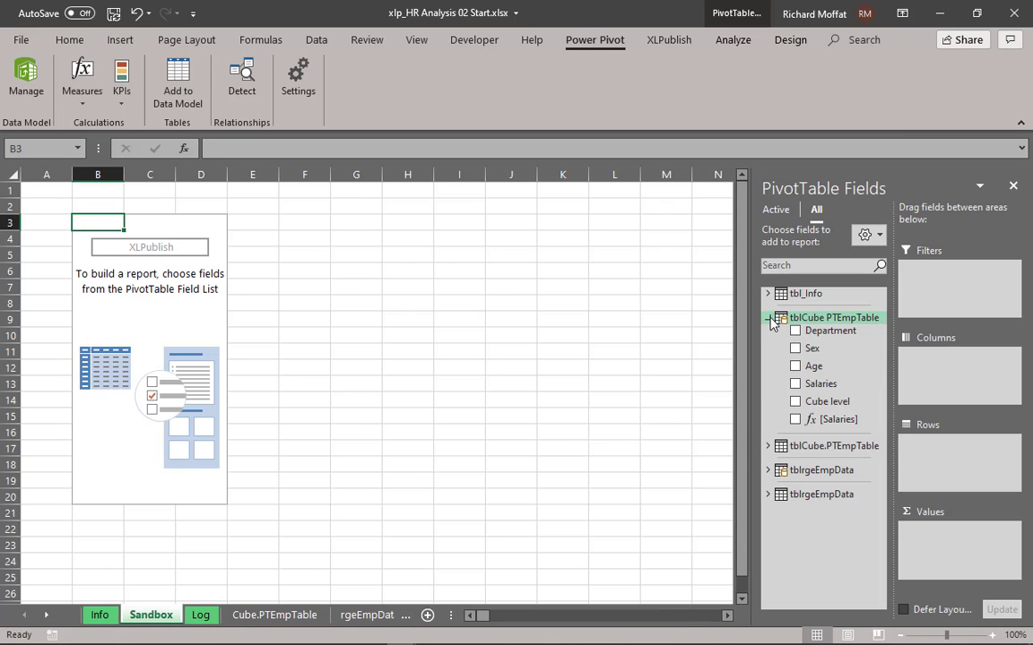
click(795, 331)
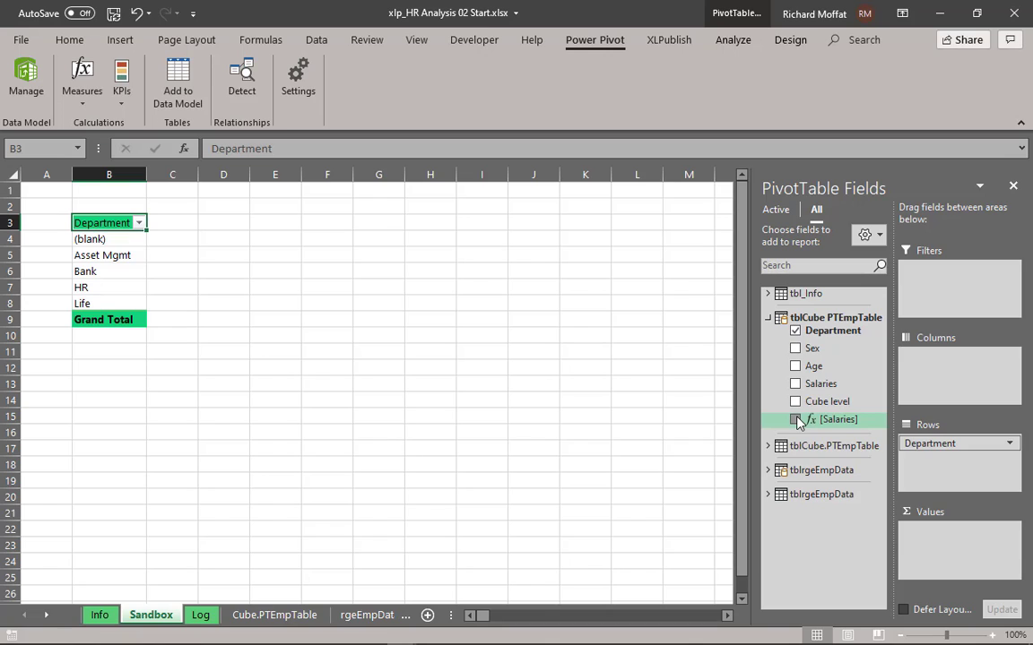
click(795, 420)
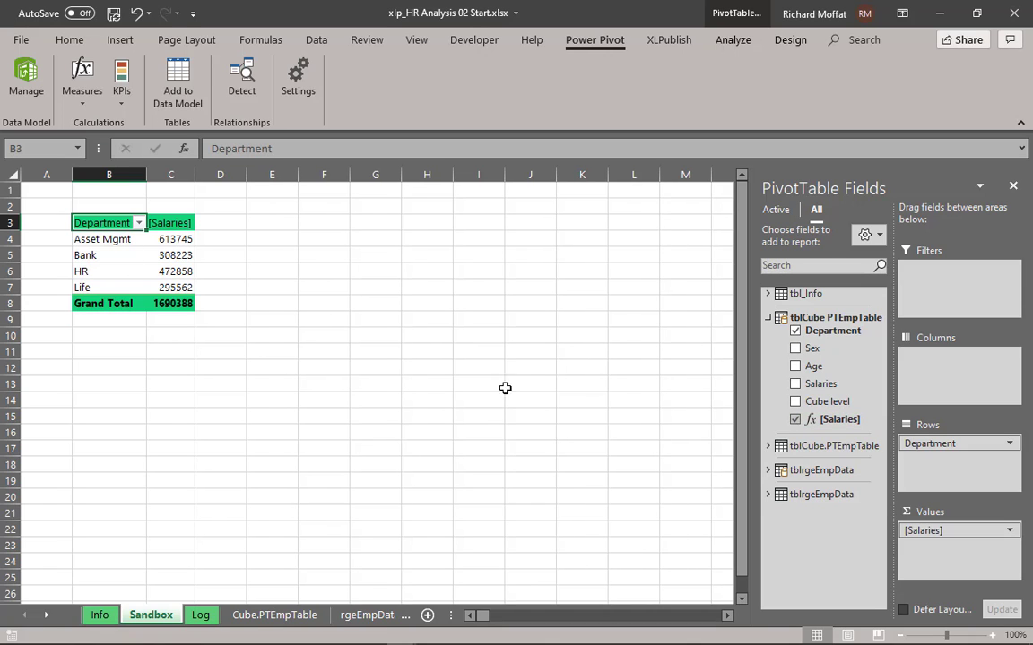
drag(813, 352, 899, 463)
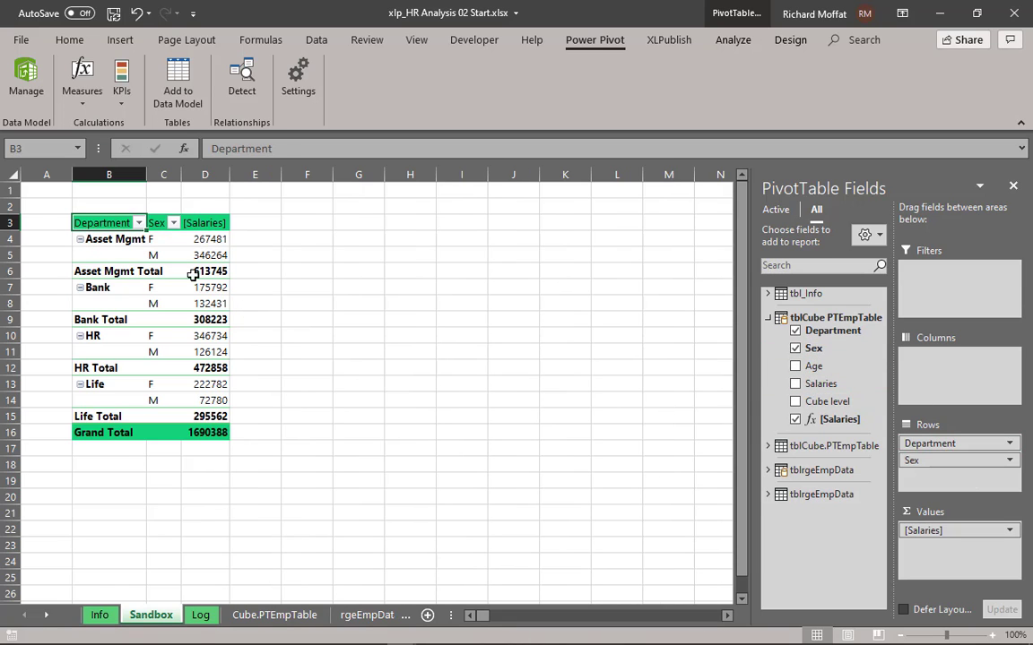
click(46, 190)
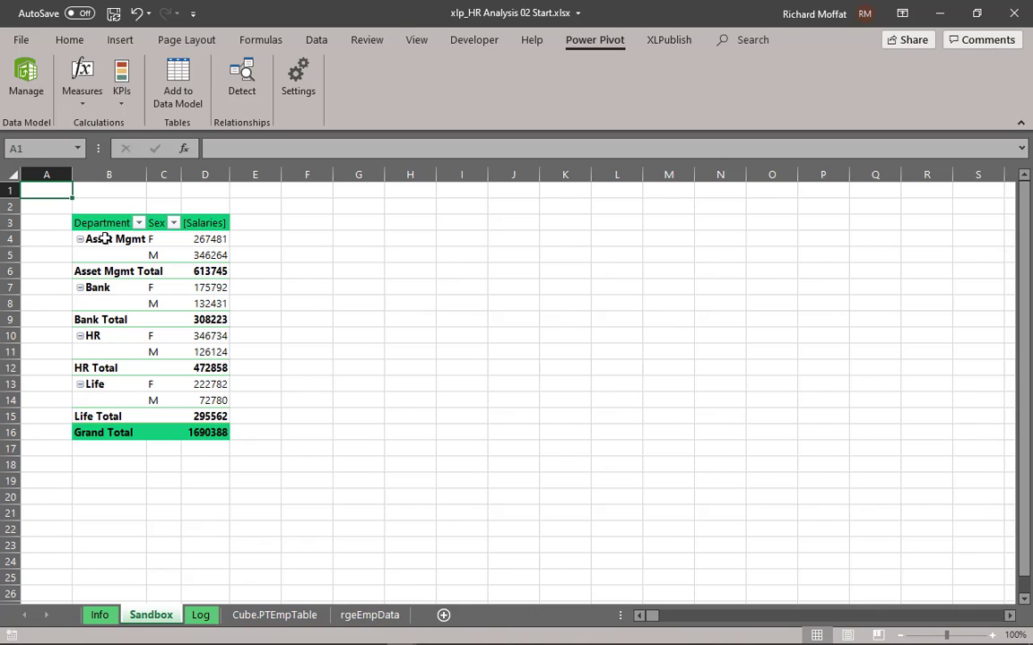
click(105, 239)
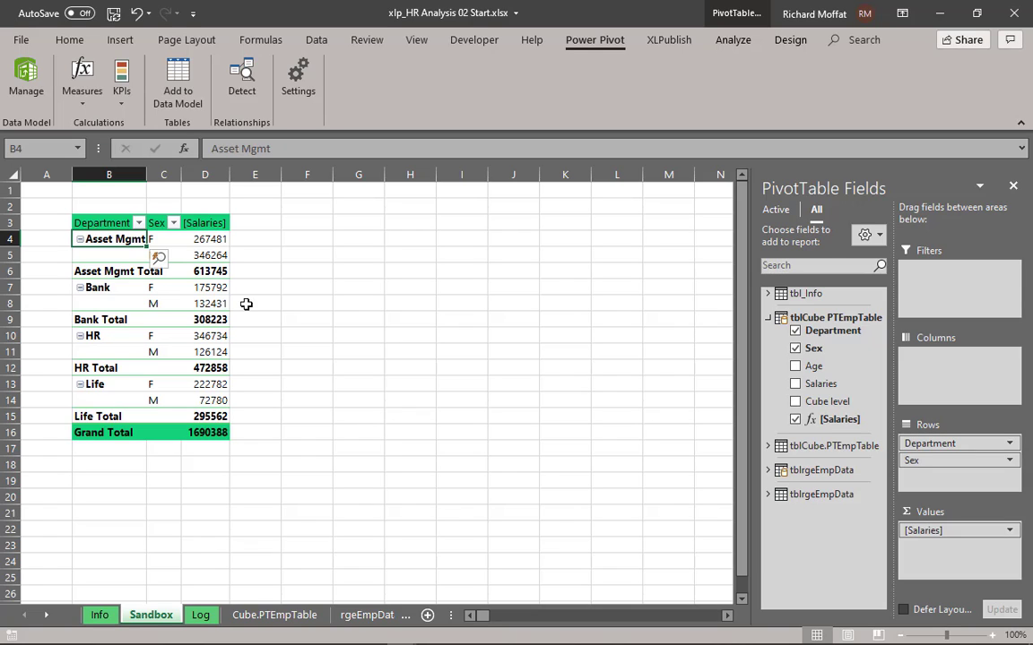
Review the data set list on the Info sheet and close the target workbook
click(100, 615)
click(108, 348)
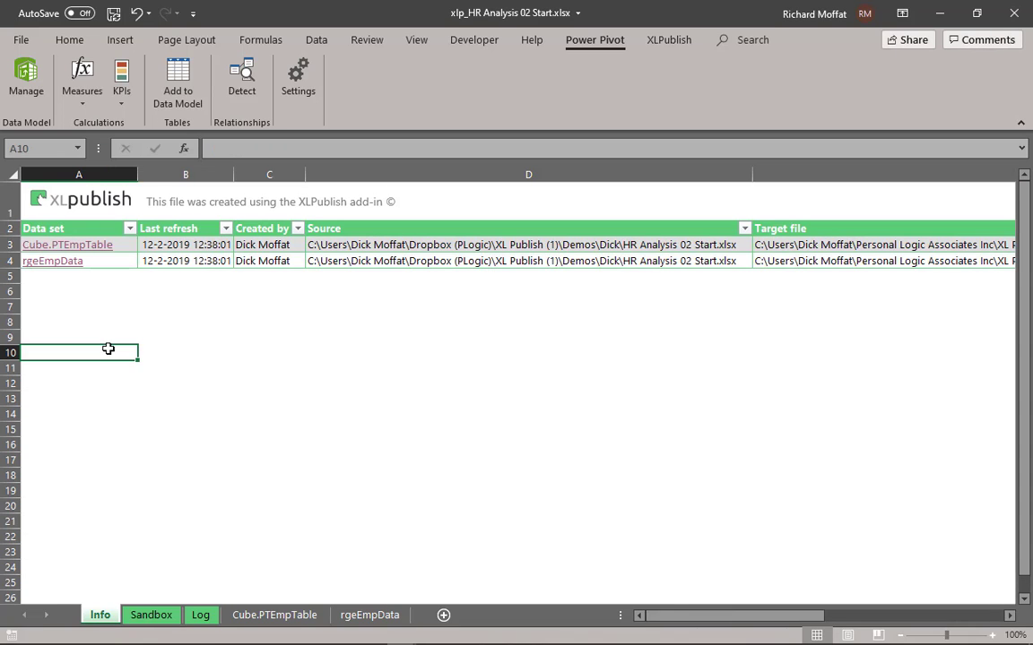
click(78, 288)
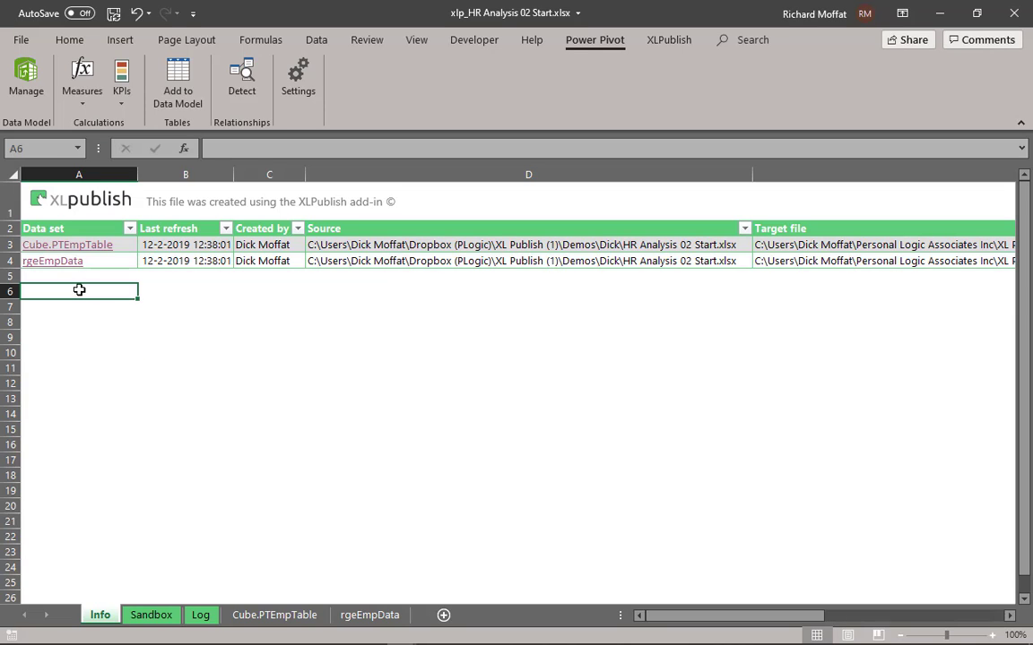
click(78, 279)
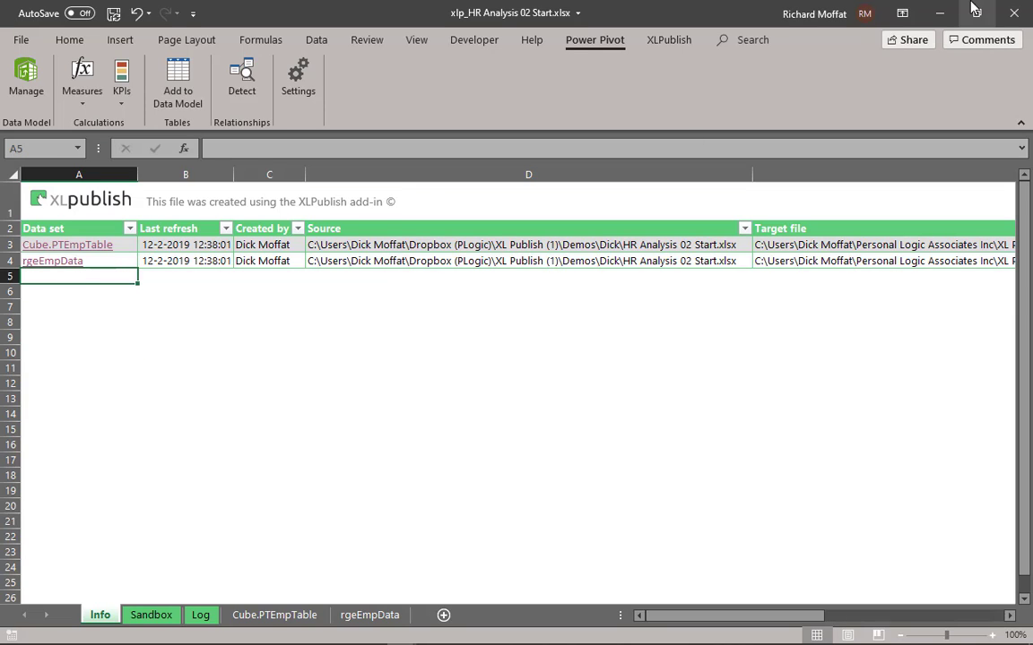
click(1017, 18)
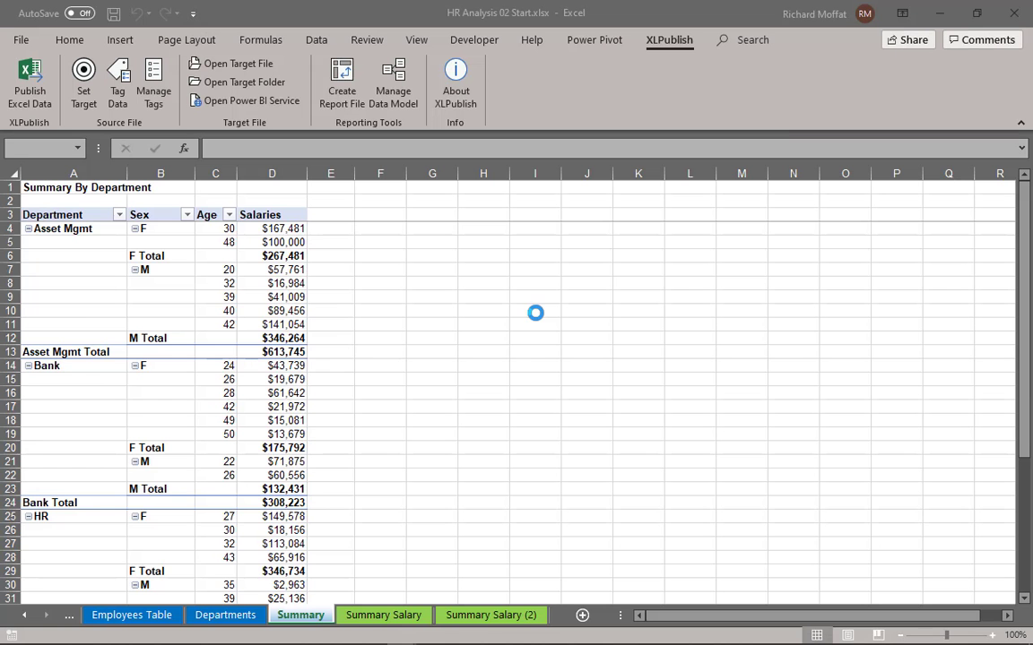
Select Asset Mgmt in the source workbook's Summary PivotTable and publish the Excel data for rgeEmpData, Cube.PTEmpTable and XLPTesting
click(157, 285)
click(58, 228)
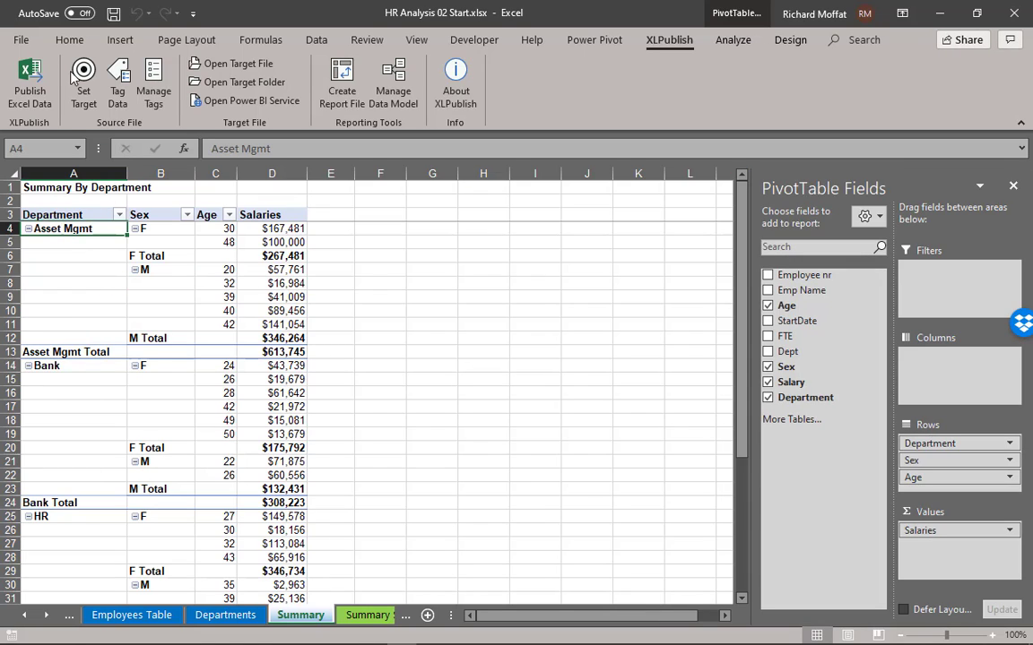
click(30, 85)
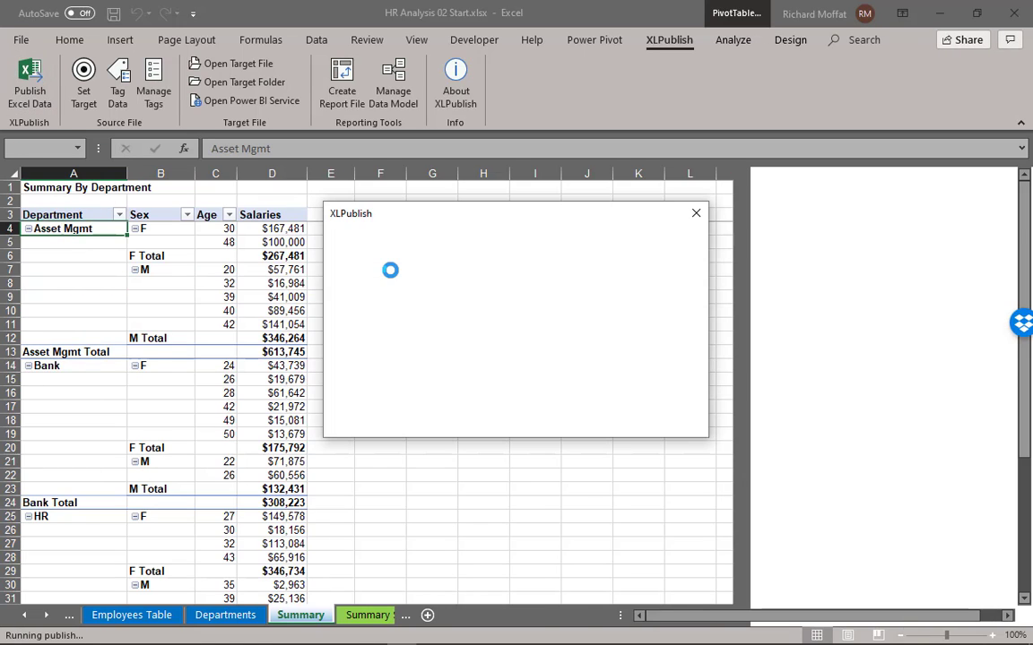
click(590, 406)
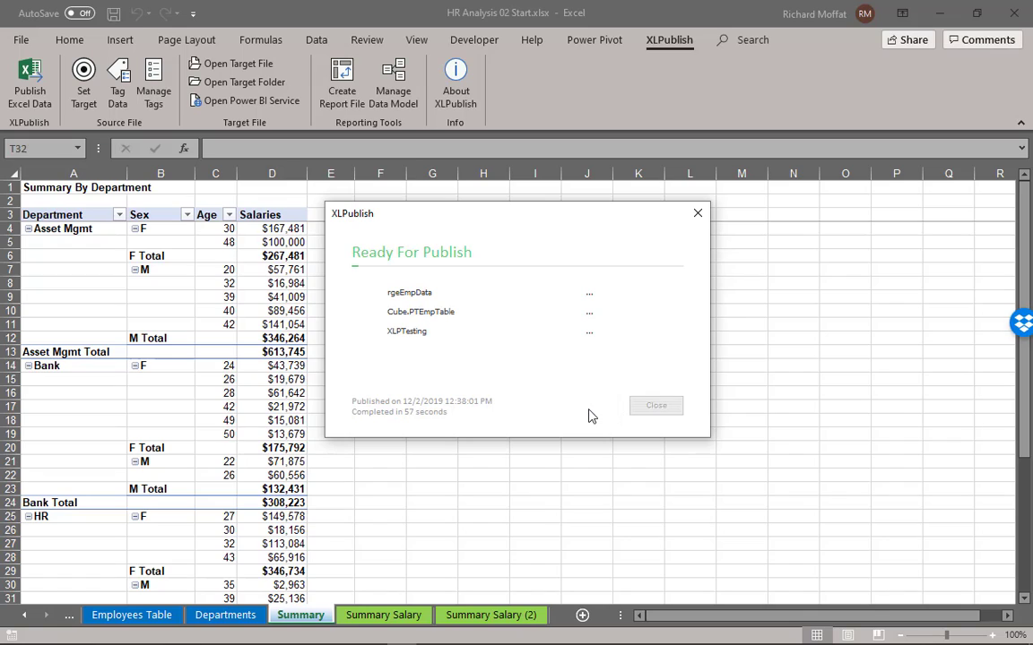